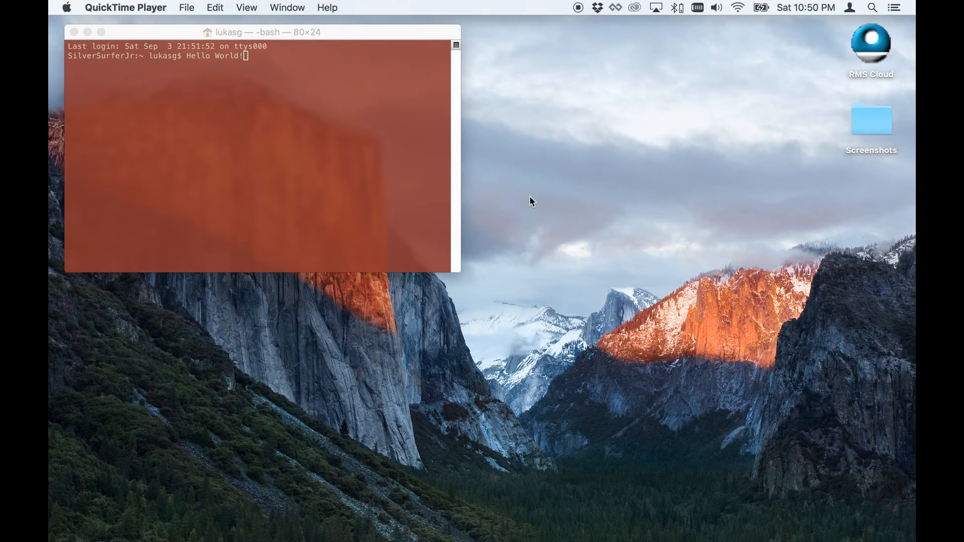
key(super+Tab)
key(super+Tab)
key(super+Tab)
key(super+Tab)
key(super+Tab)
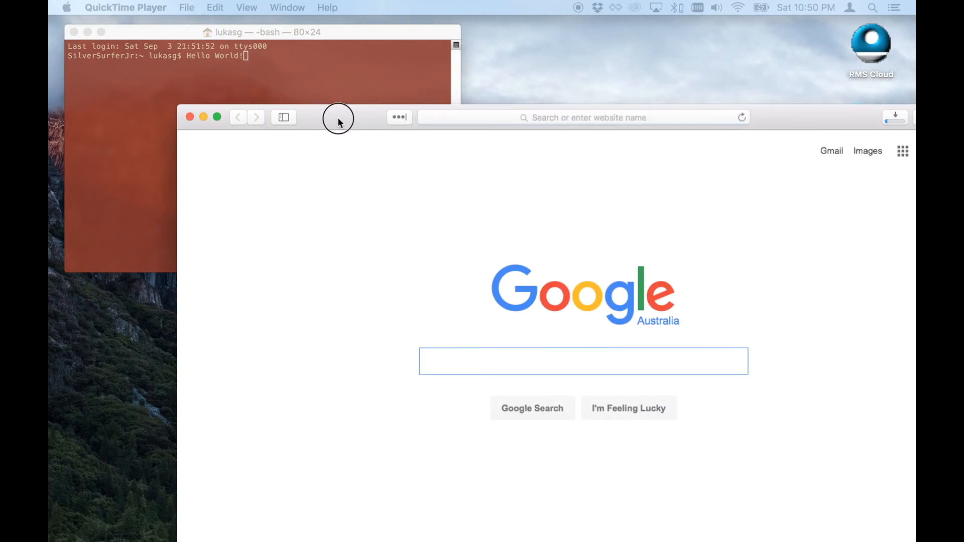
Switch to Safari and open the ubuntu website by entering ubuntu.
drag(337, 116, 215, 9)
click(416, 29)
text(ub)
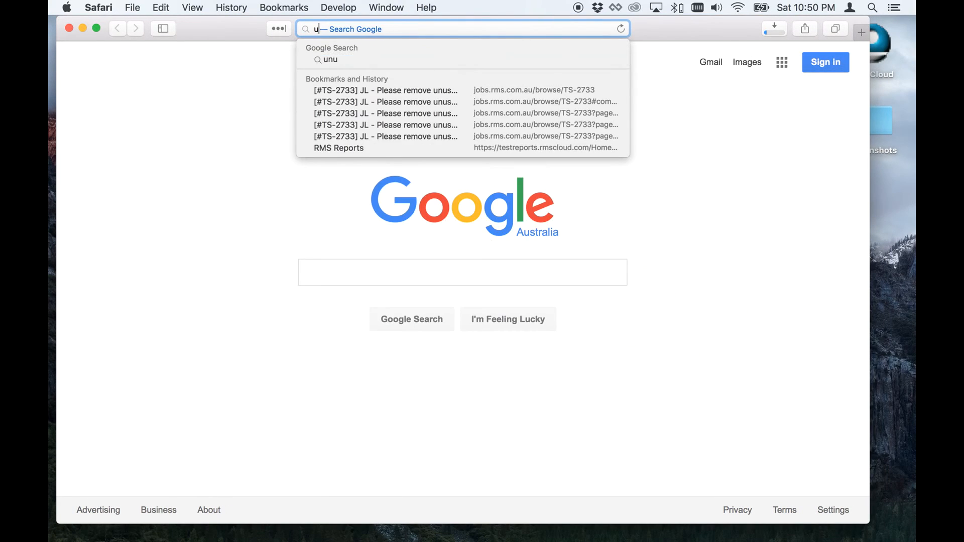
text(untu.)
key(Return)
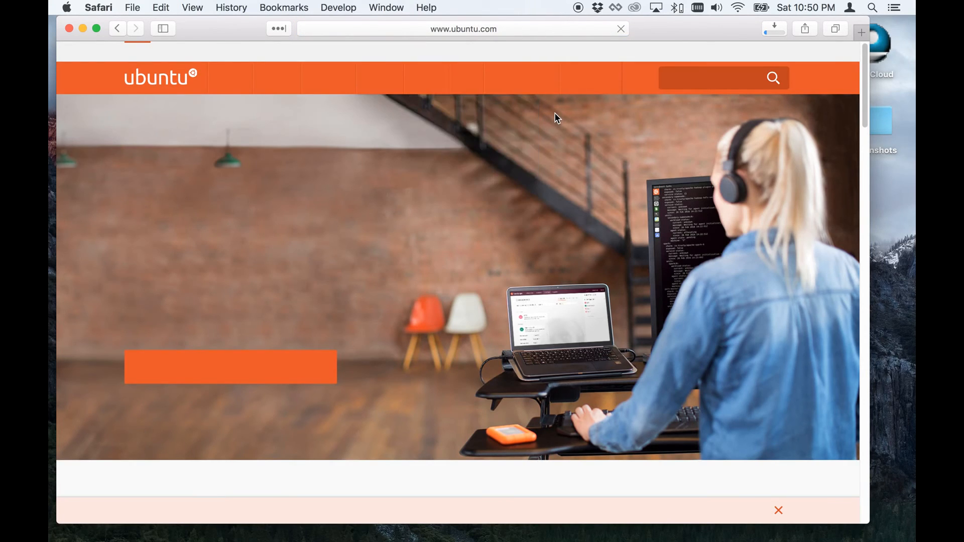
Download Ubuntu Server 16.04.1 LTS from the site's Server download page.
click(588, 90)
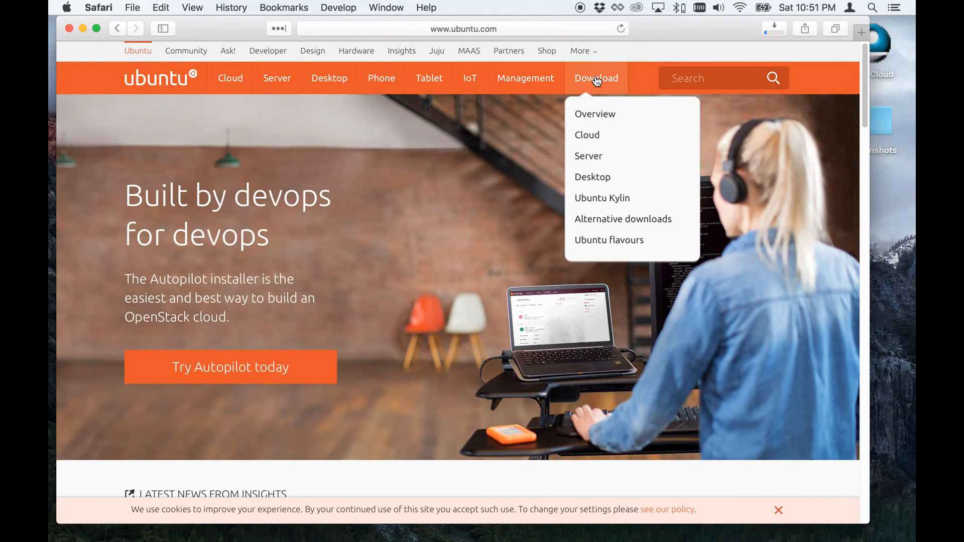
click(578, 158)
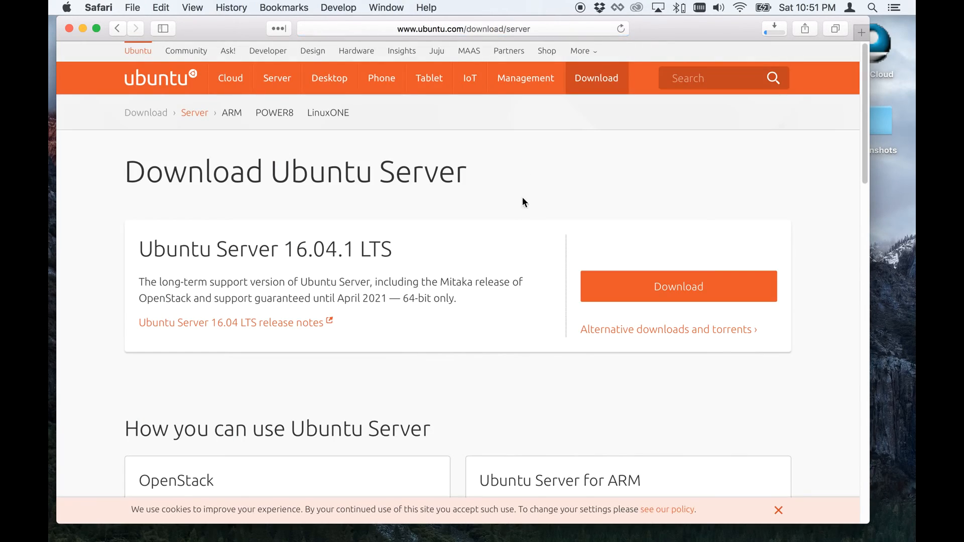
click(660, 296)
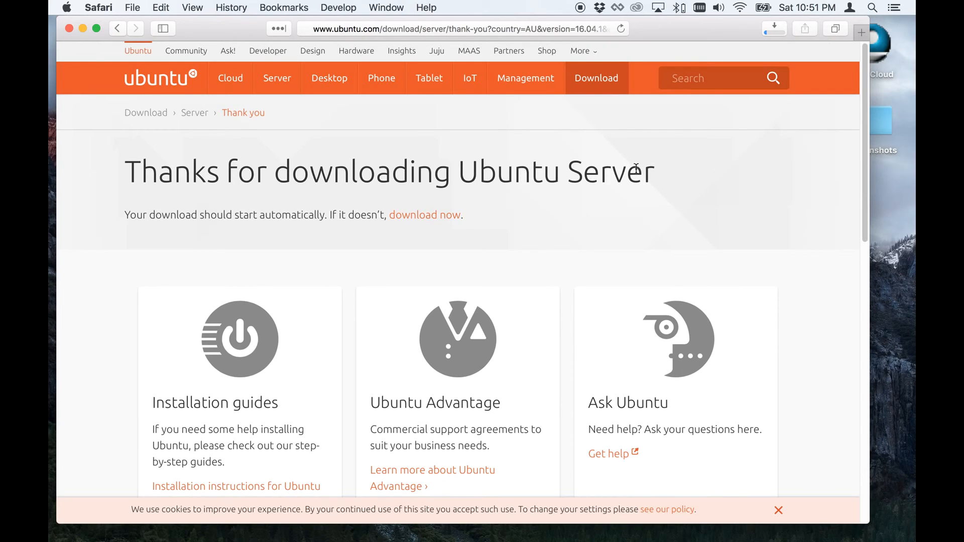
Switch to the Windows 10 virtual machine and close the XenCenter window.
key(super+Tab)
key(super+Tab)
key(super+Tab)
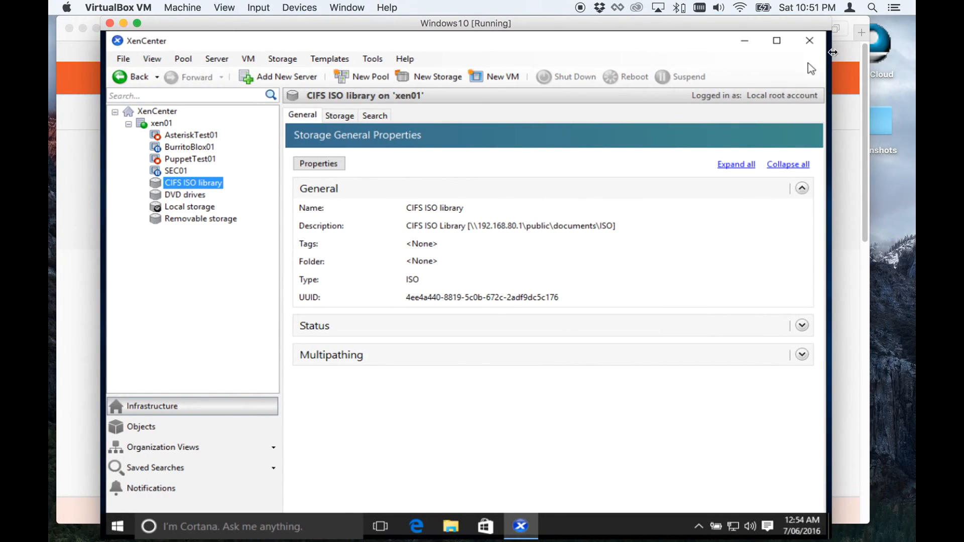
click(809, 41)
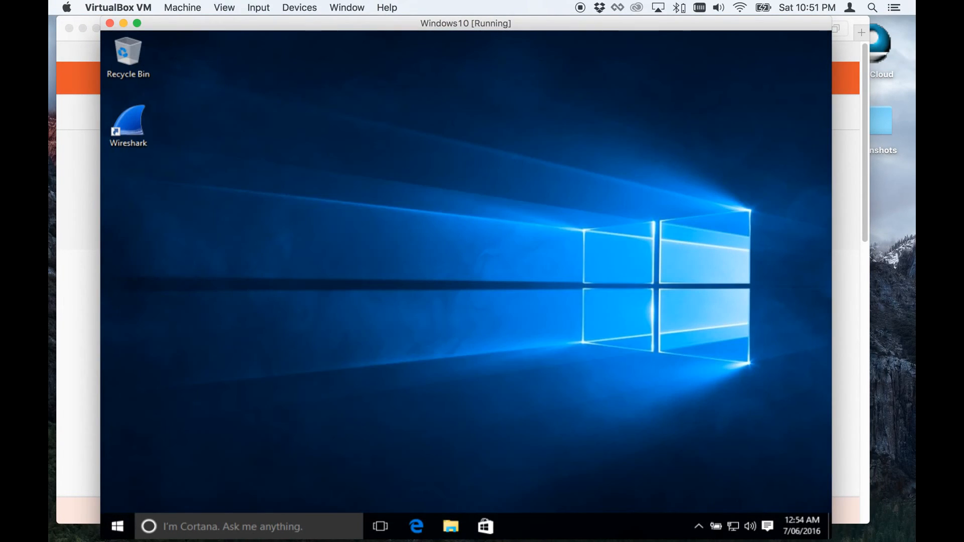
Search the Start menu for xencen and launch Citrix XenCenter.
key(ctrl+Left)
key(ctrl+Right)
click(116, 523)
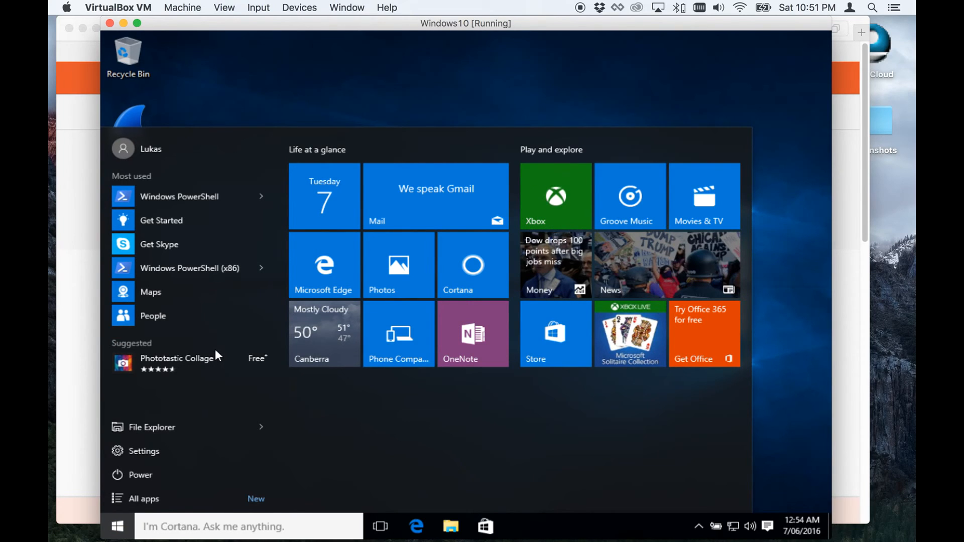
text(x)
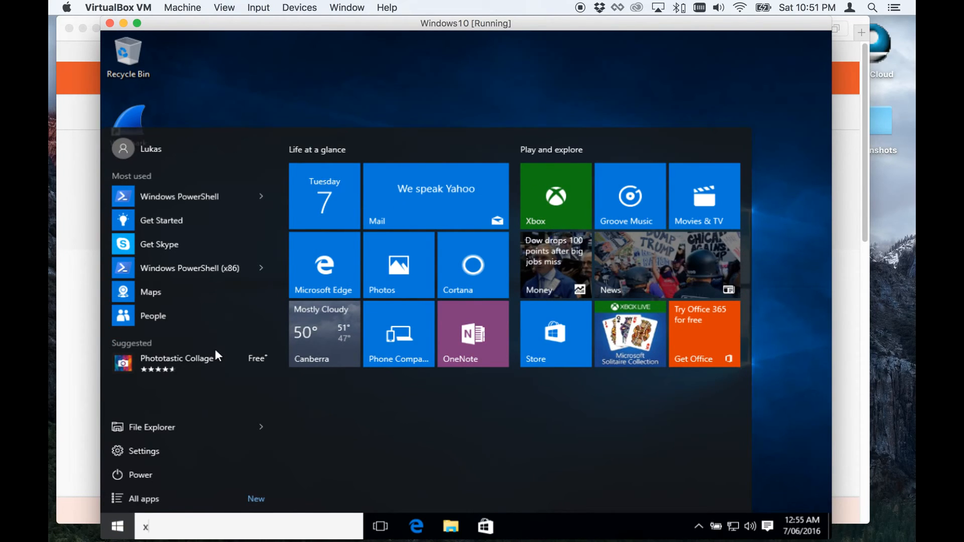
text(encen)
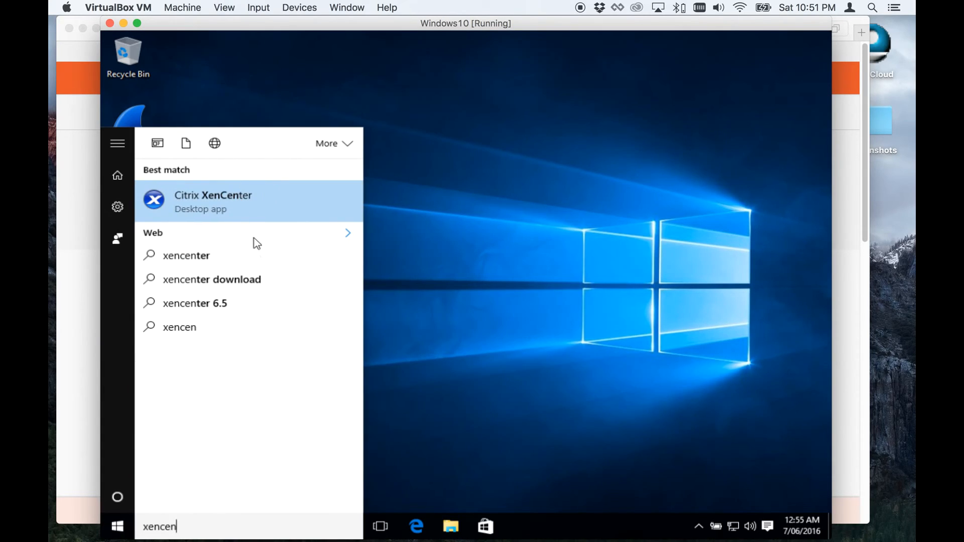
click(254, 209)
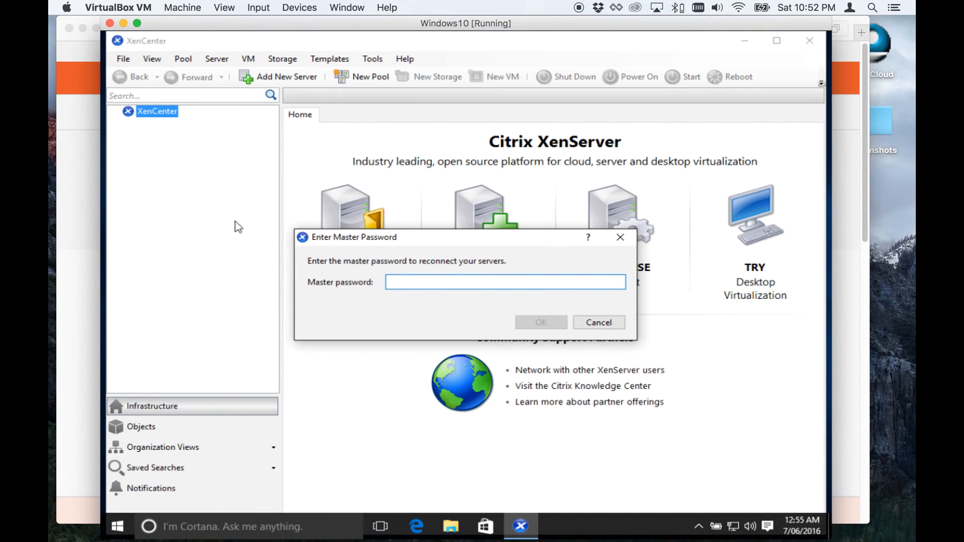
Enter the master password to reconnect the servers.
text(••••••••)
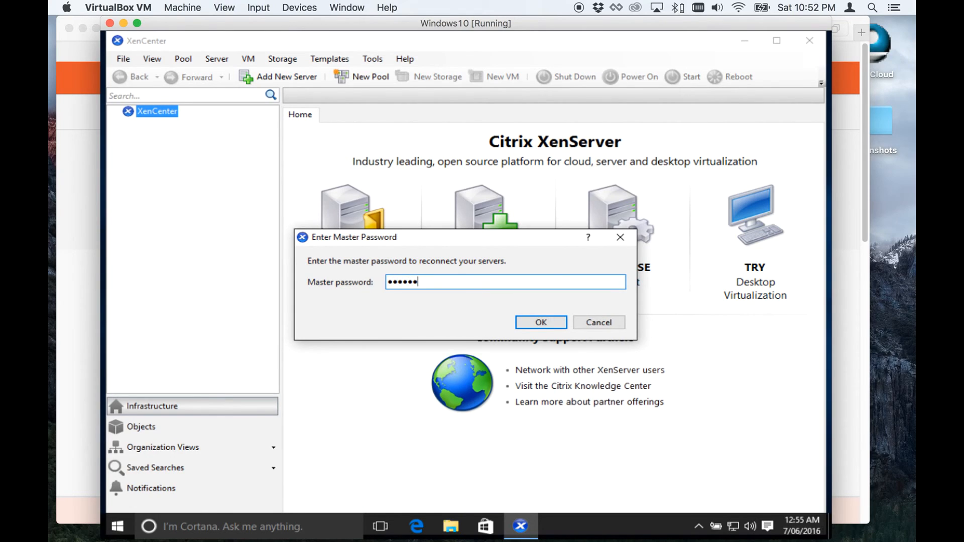
key(Return)
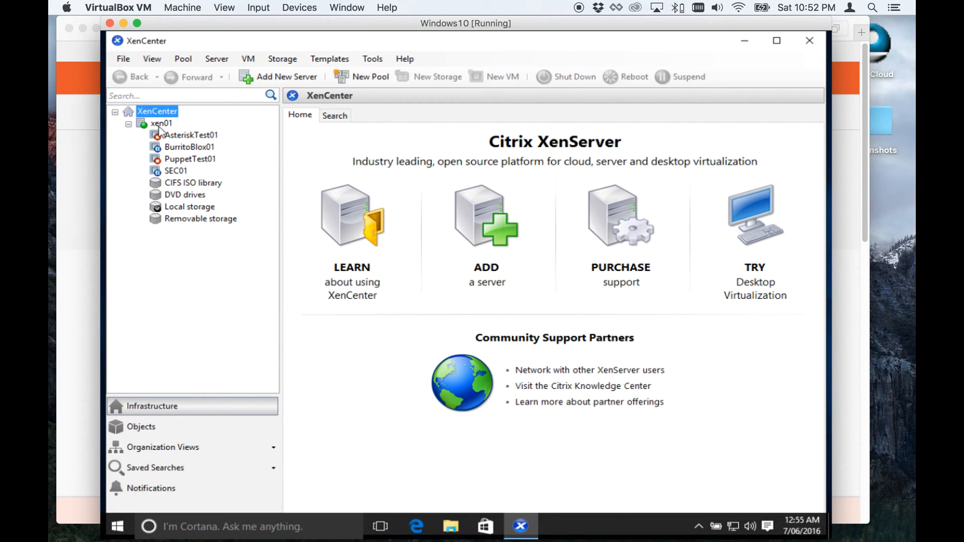
Browse the disks stored in the CIFS ISO library, selecting ubuntu-16.04-server-amd64.iso.
click(193, 184)
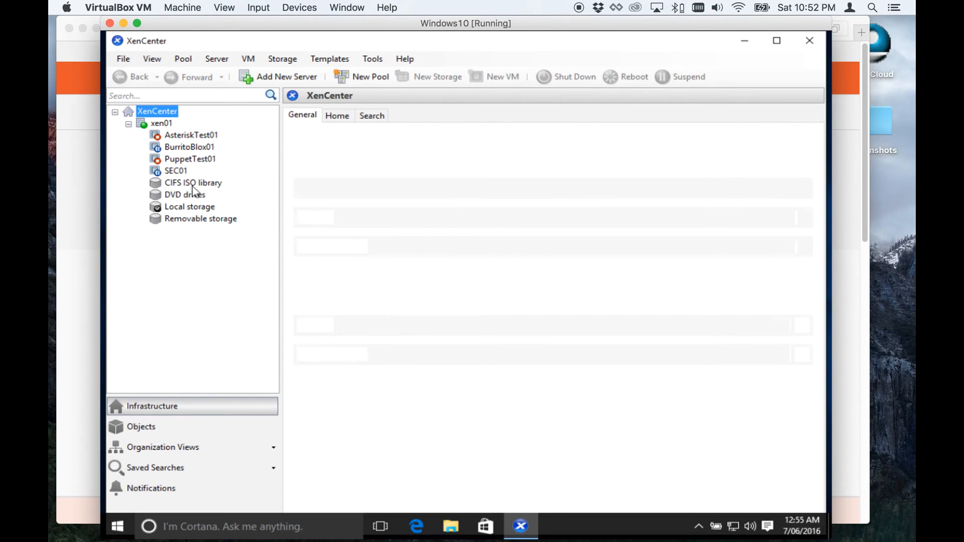
click(340, 116)
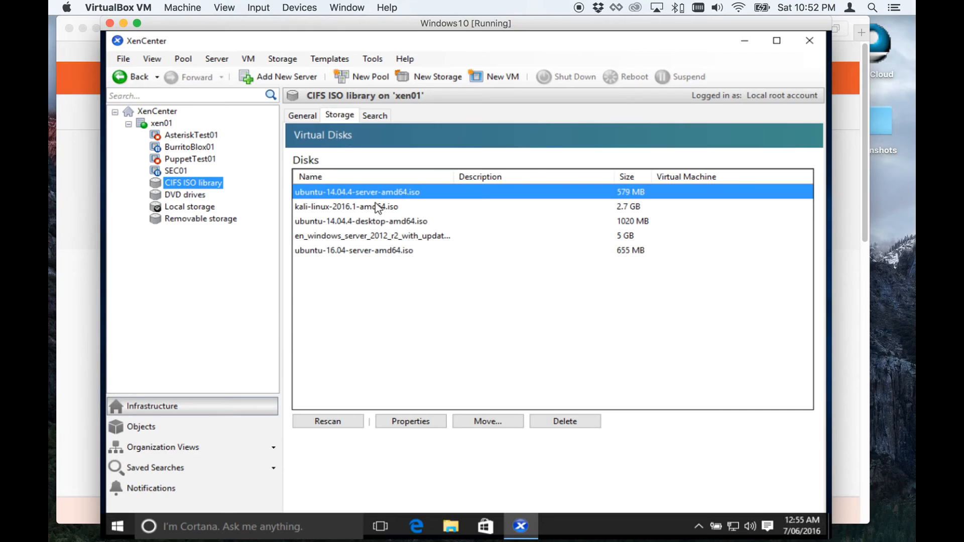
click(350, 223)
click(340, 252)
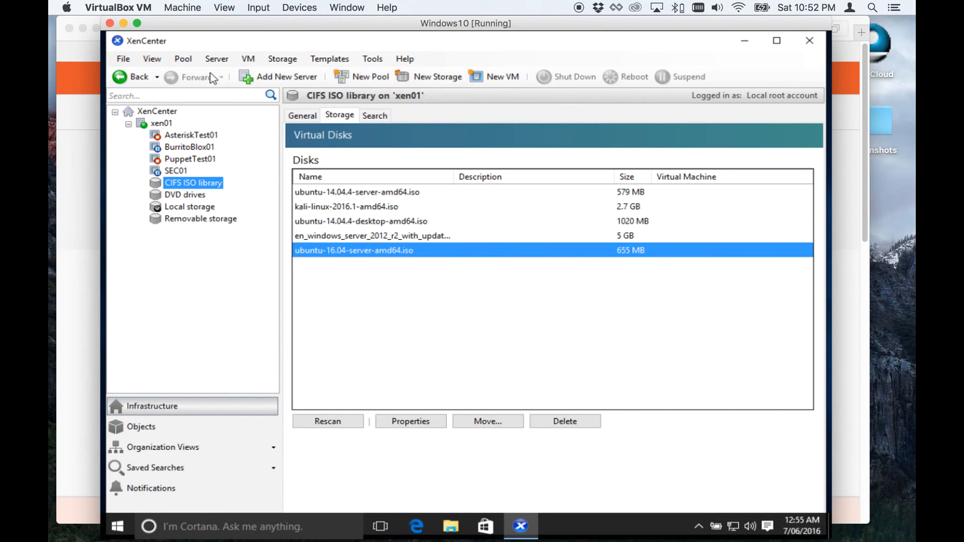
Start the New VM wizard on server xen01.
click(123, 59)
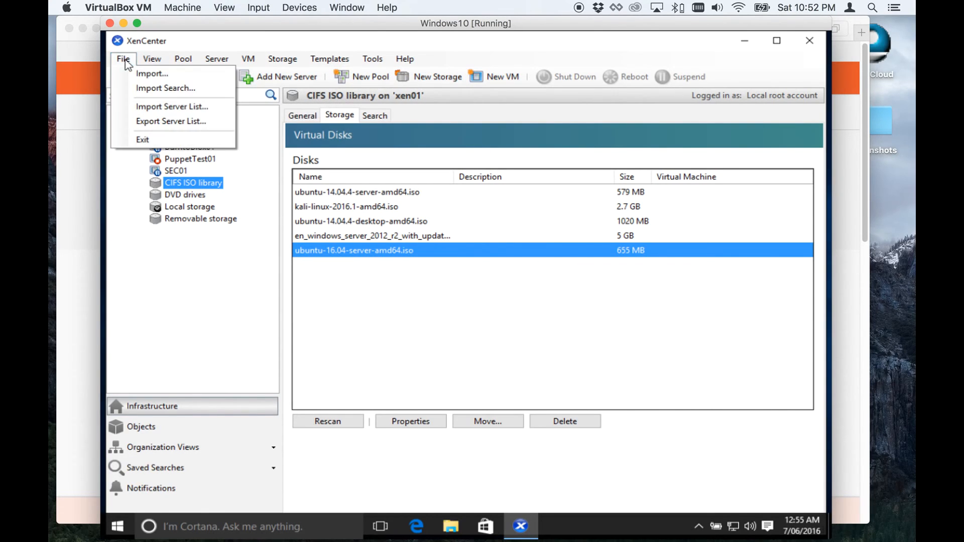
mouse_move(246, 60)
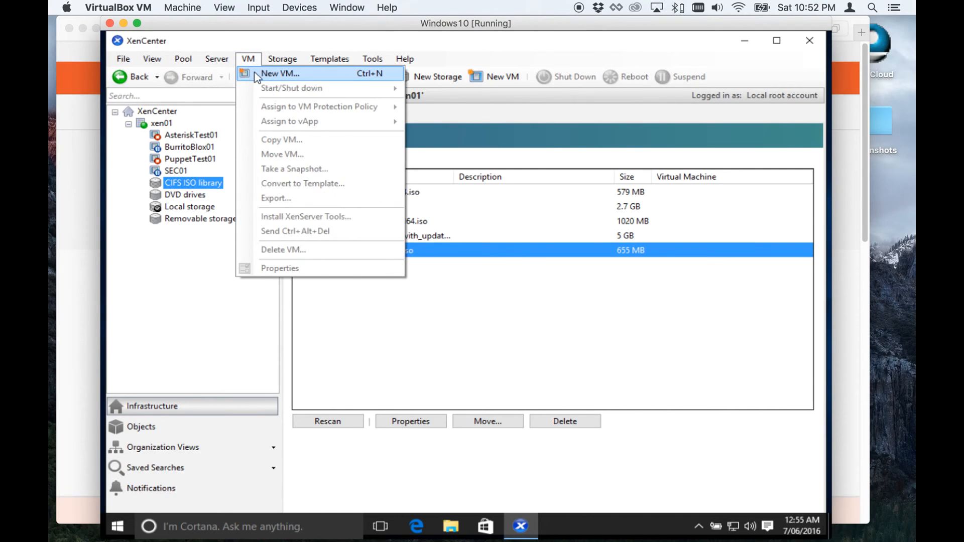
click(156, 128)
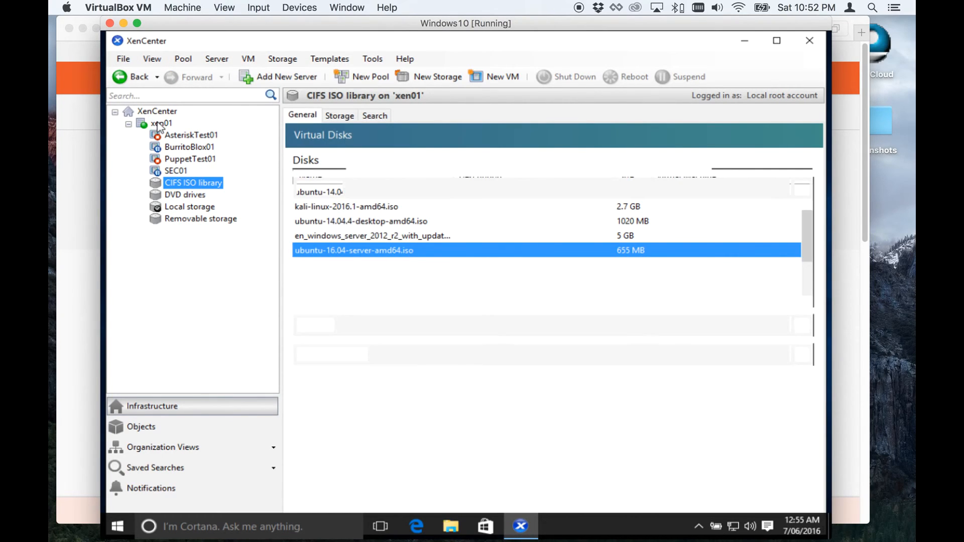
right_click(154, 126)
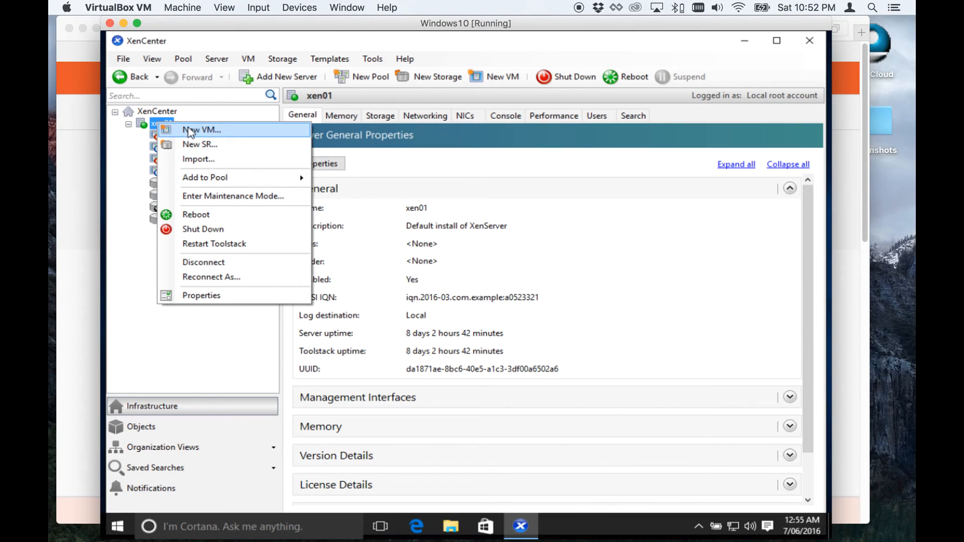
click(201, 132)
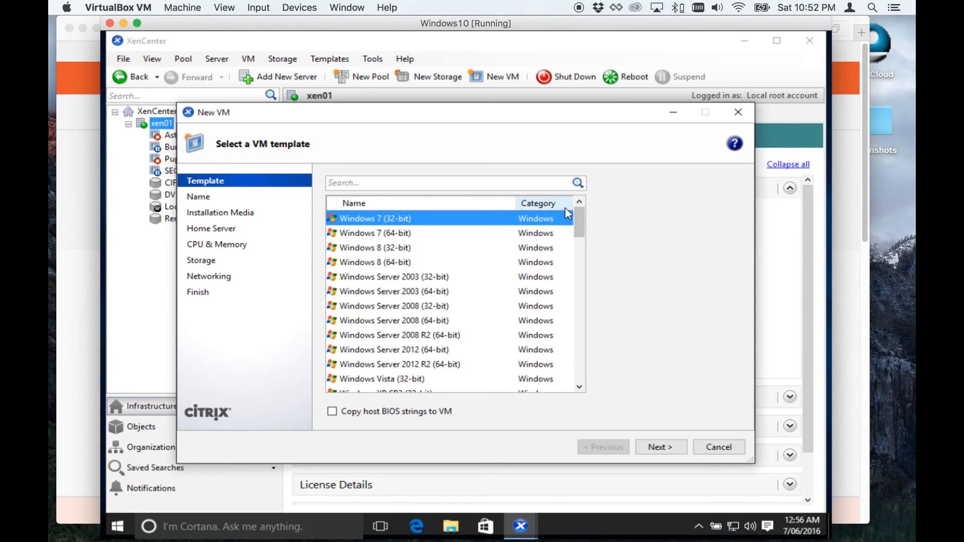
Choose the Ubuntu Trusty Tahr 14.04 template and continue.
drag(574, 221, 577, 376)
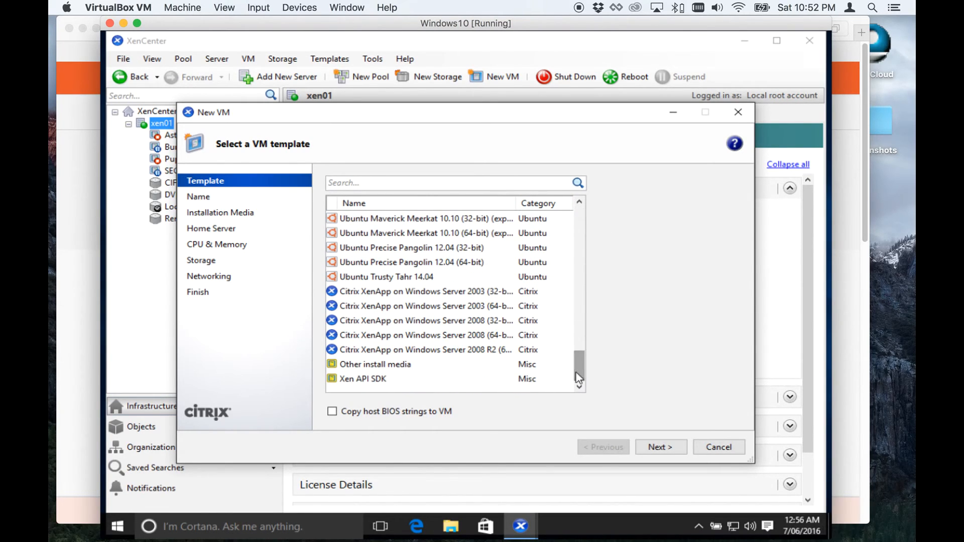
click(396, 280)
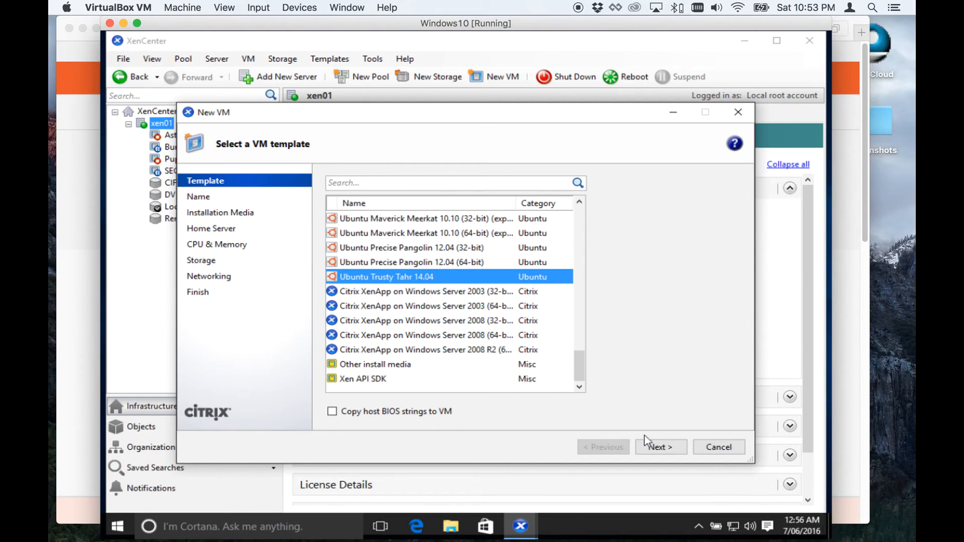
click(658, 446)
key(ctrl+c)
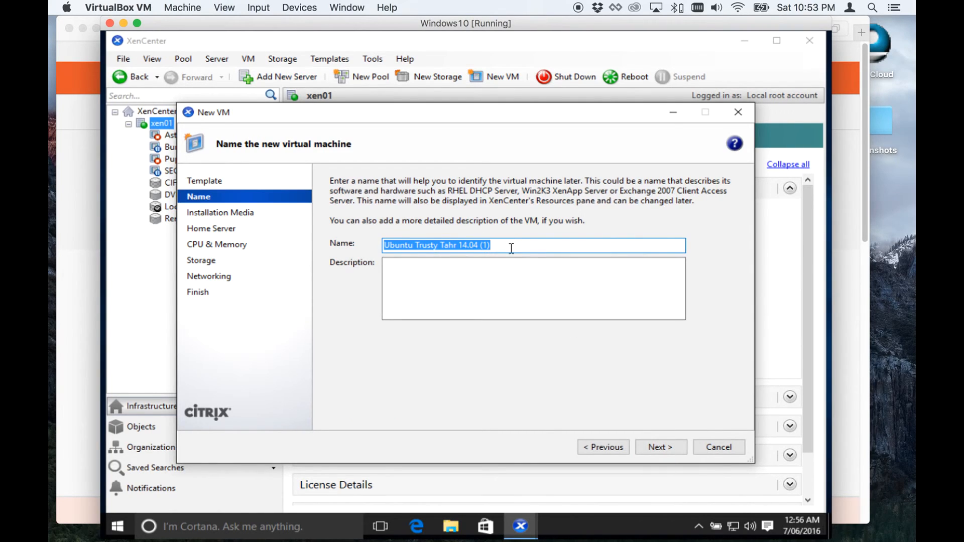
Name the VM DEMO01, set its description to 'Using Ubuntu Trusty Tahr 14.04 template', and continue.
click(498, 275)
key(ctrl+v)
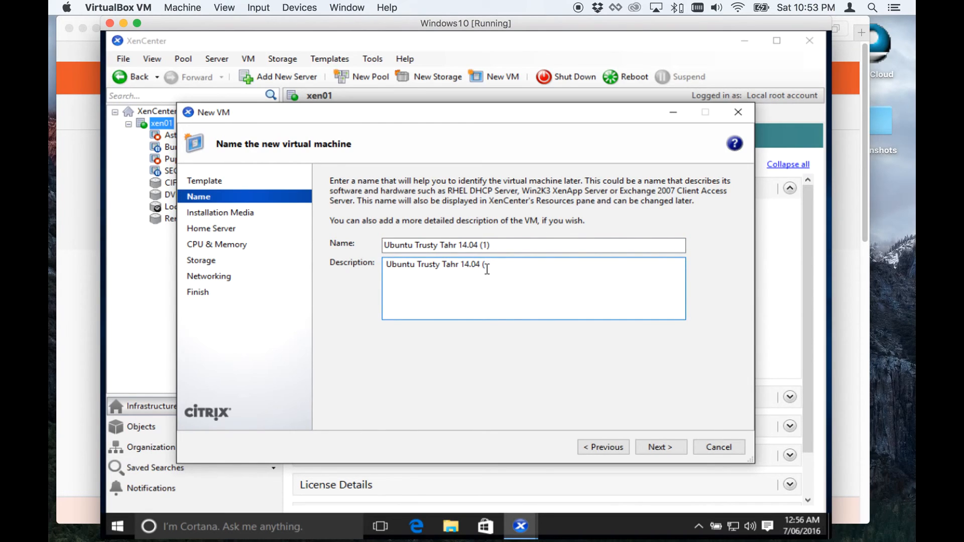
text(template)
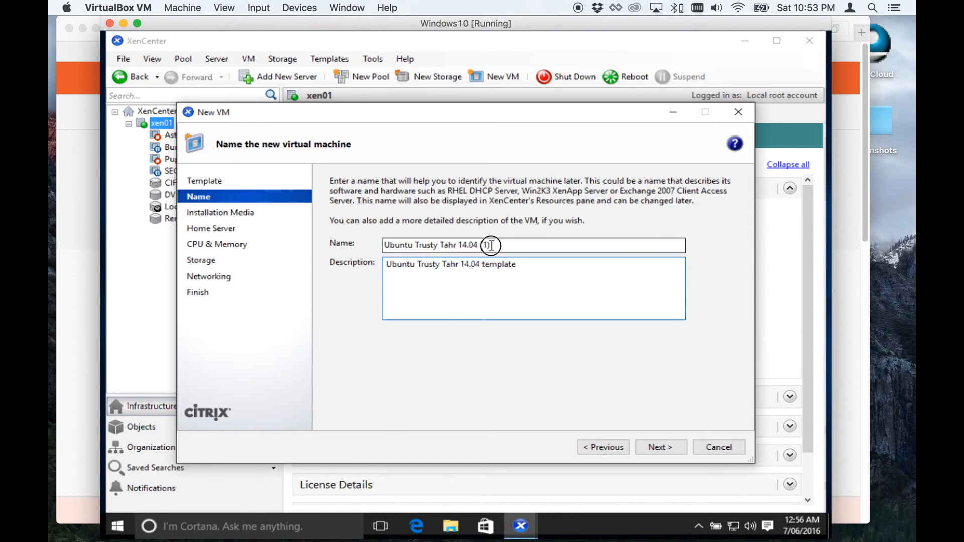
drag(491, 246, 370, 245)
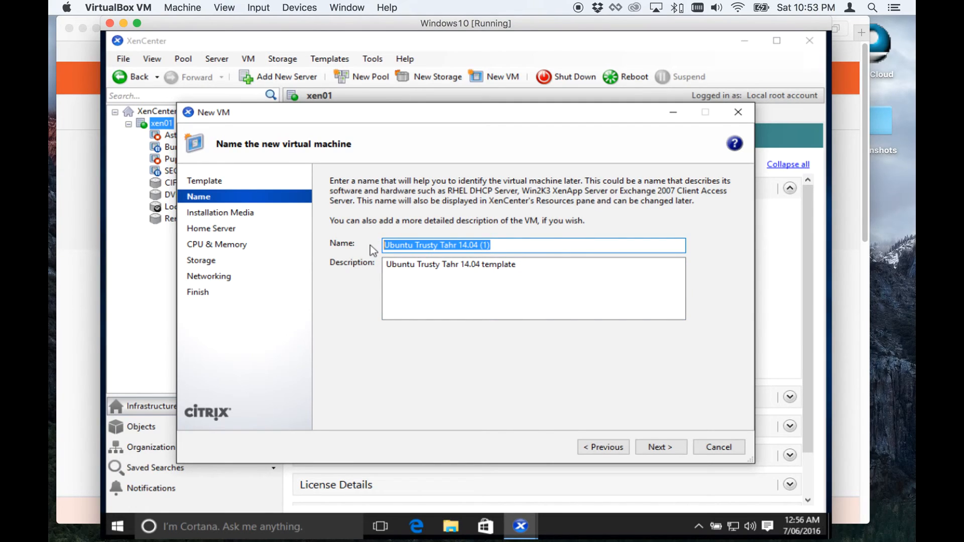
text(DEMO01)
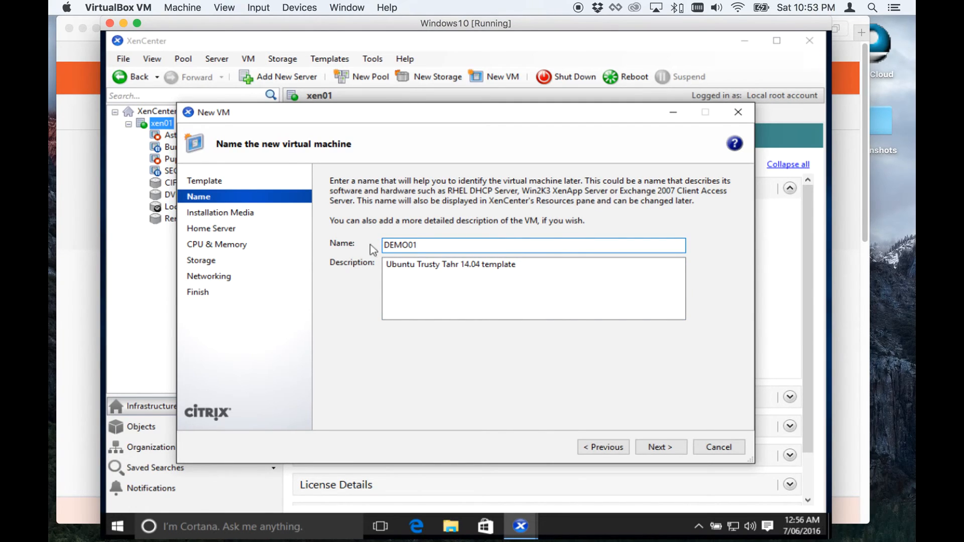
click(388, 264)
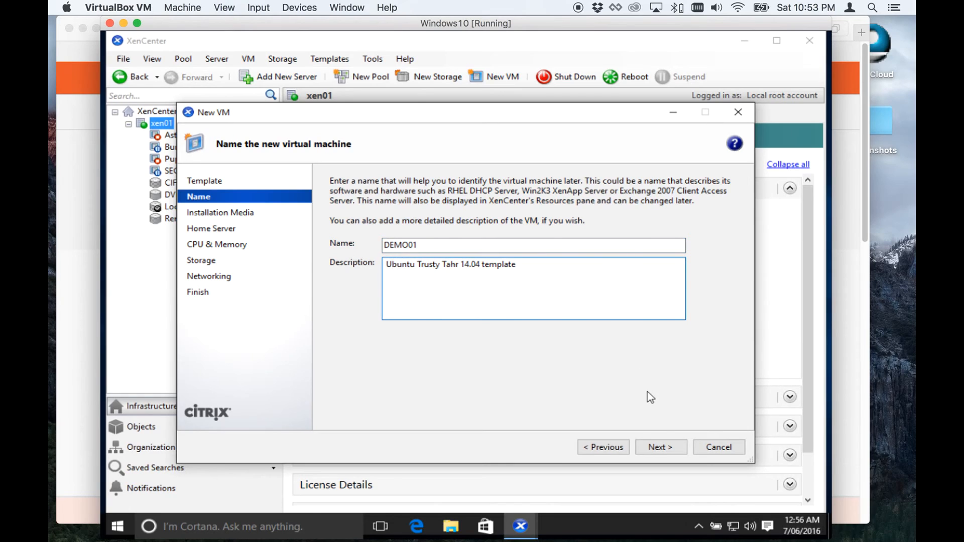
click(385, 262)
text(Using)
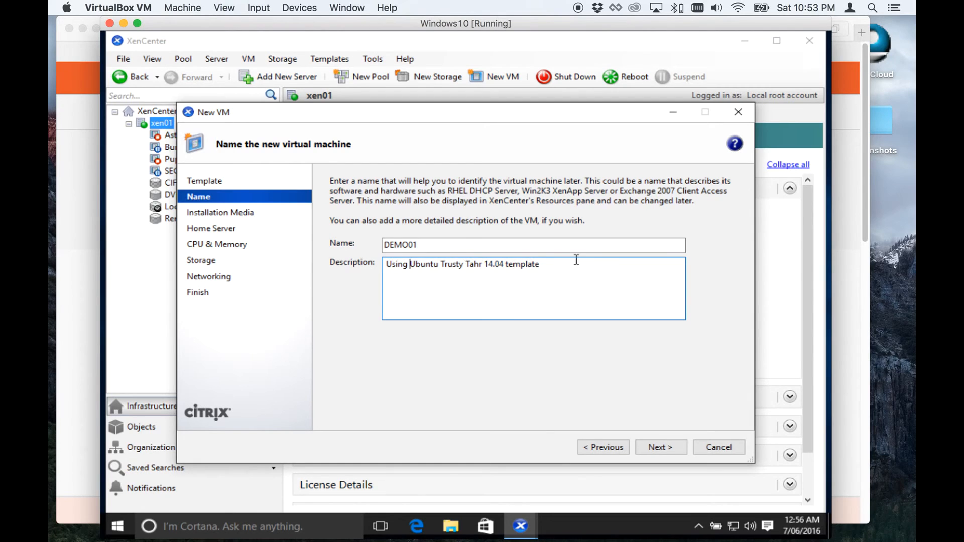
click(665, 447)
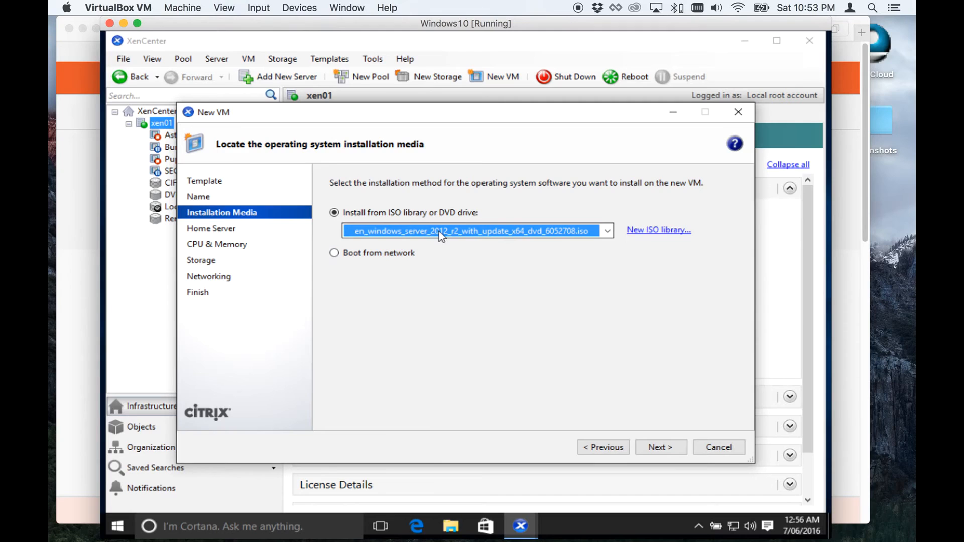
Select ubuntu-16.04-server-amd64.iso from the CIFS ISO library as installation media.
click(441, 236)
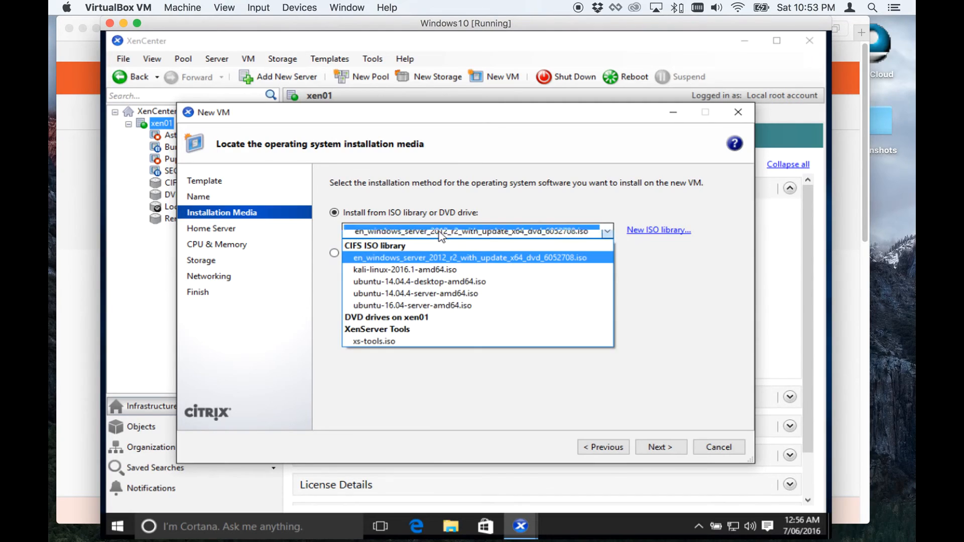
click(433, 308)
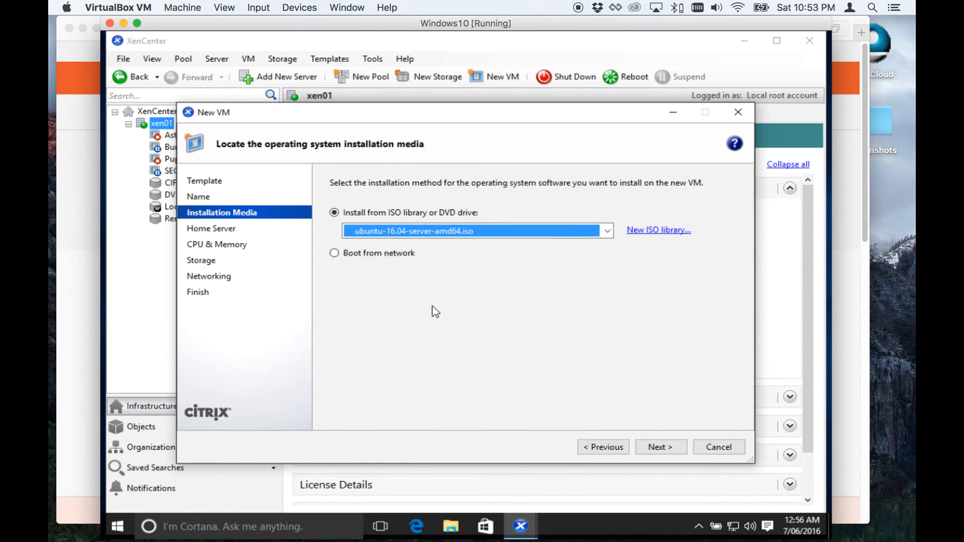
Continue past the installation media and keep xen01 as the VM's home server.
click(661, 448)
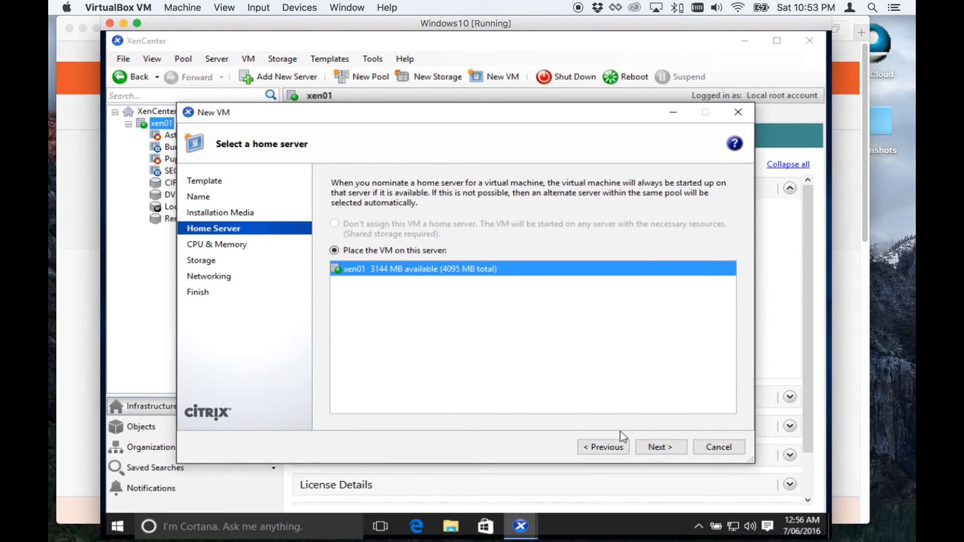
click(661, 448)
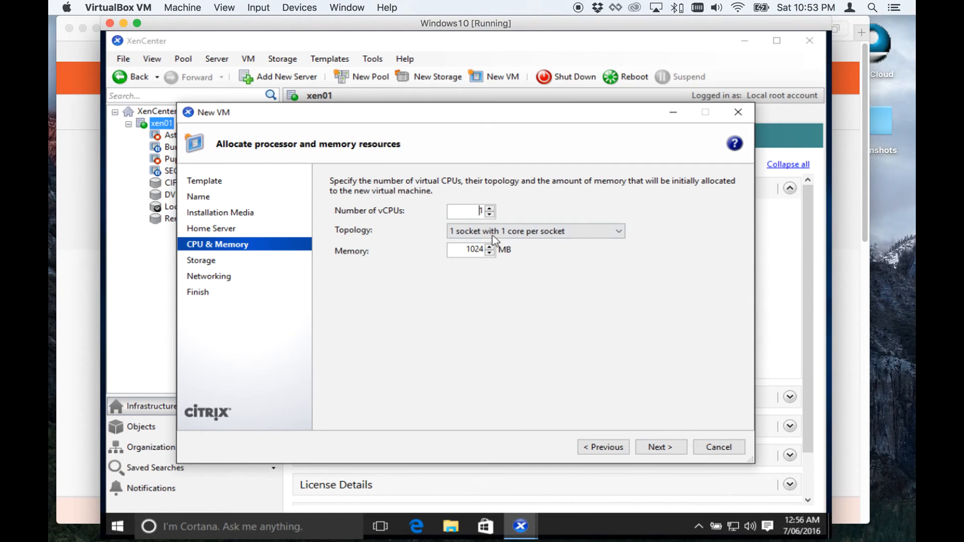
Allocate 4 vCPUs and 2048 MB of memory to the VM and continue.
double_click(490, 208)
click(491, 208)
drag(464, 249, 487, 248)
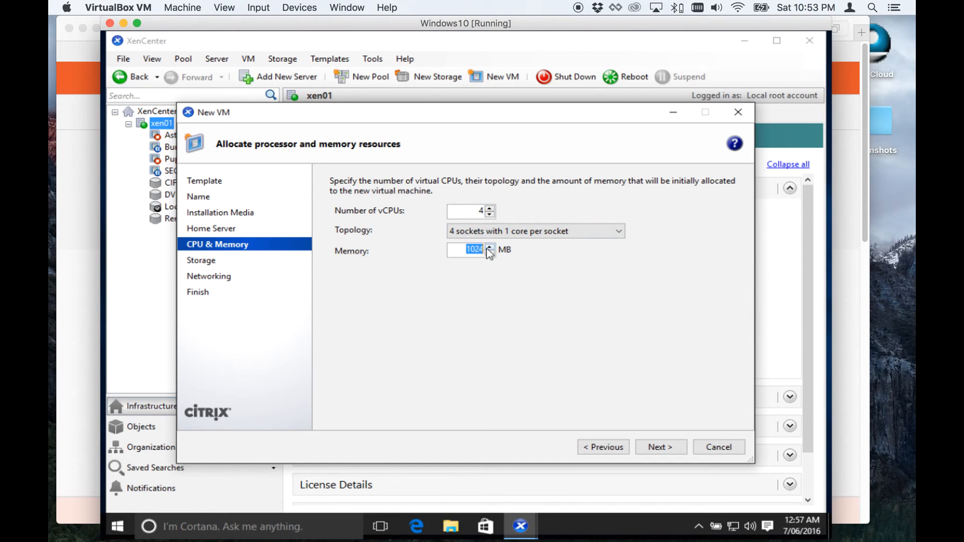
text(2048)
click(661, 447)
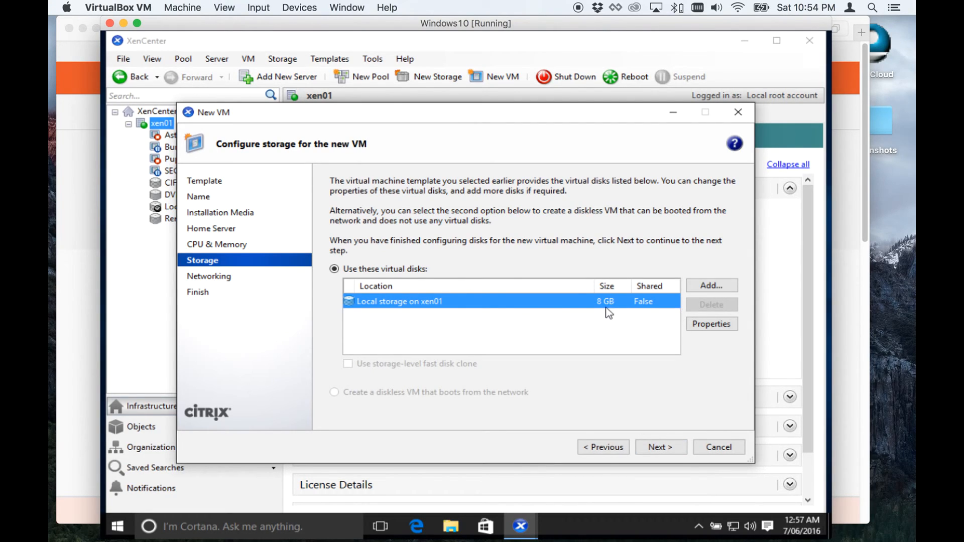
Resize the VM's local storage disk to 16 GB and continue.
click(712, 324)
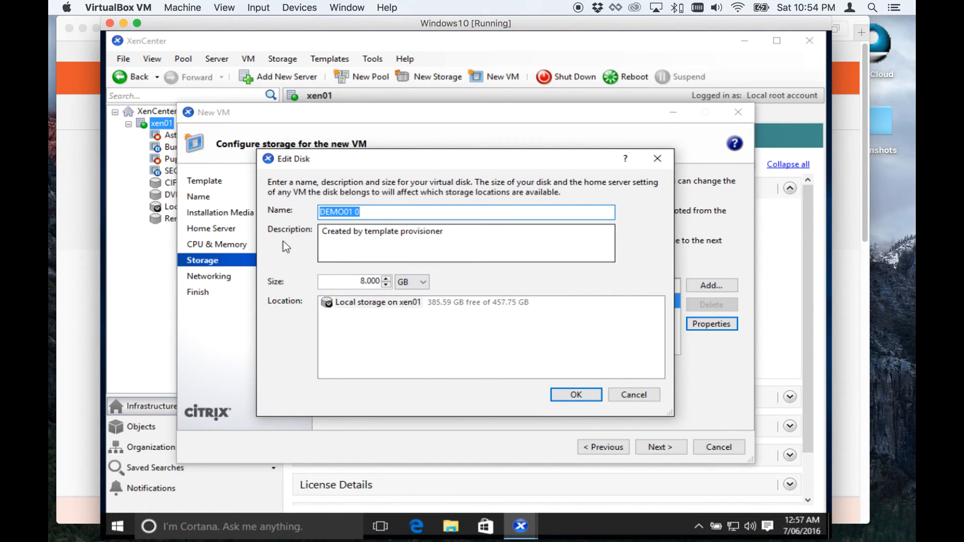
click(362, 281)
key(BackSpace)
text(16)
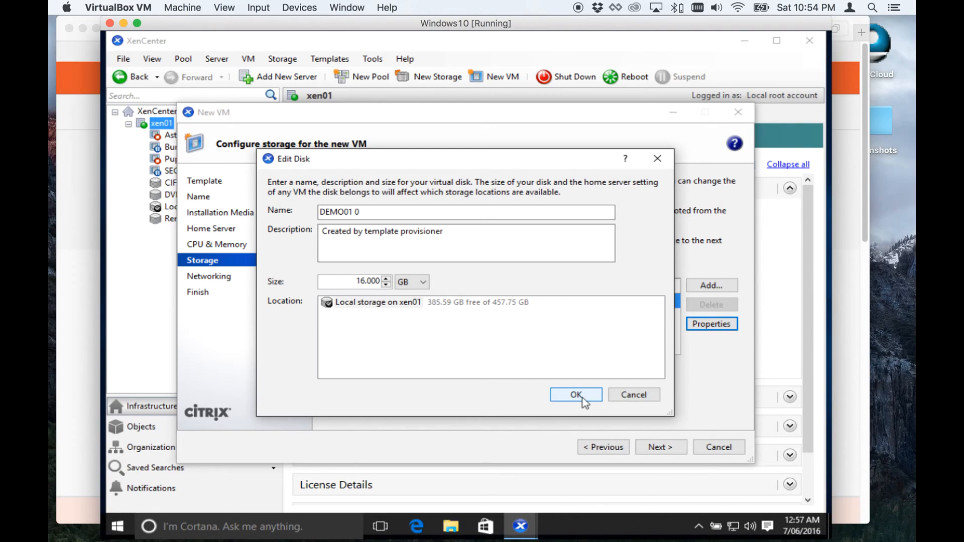
click(583, 398)
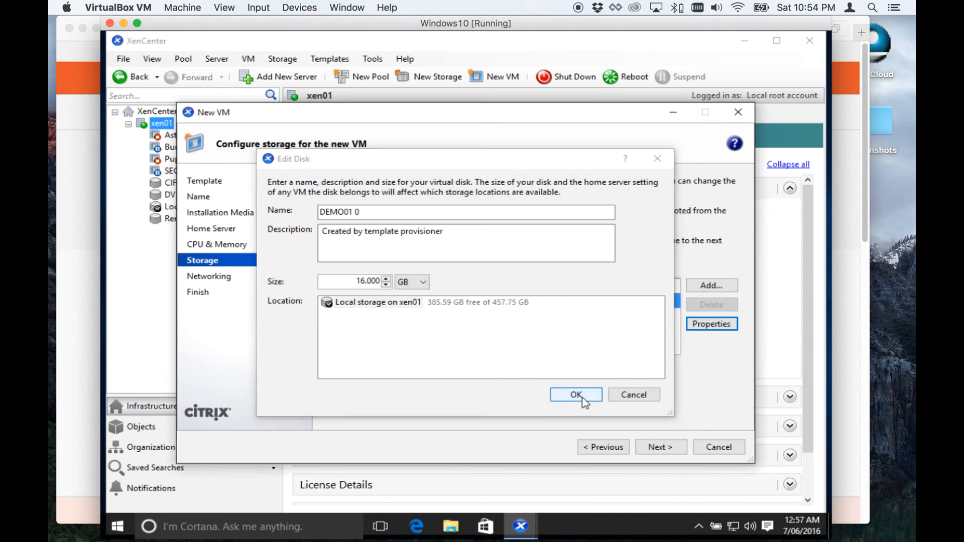
click(660, 449)
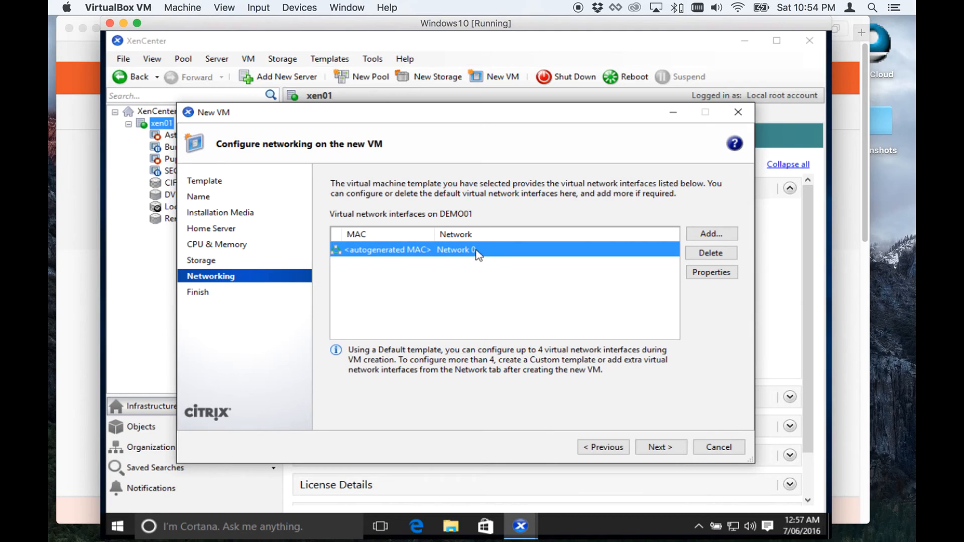
Keep the default Network 0 interface and create the VM with automatic start enabled.
click(662, 447)
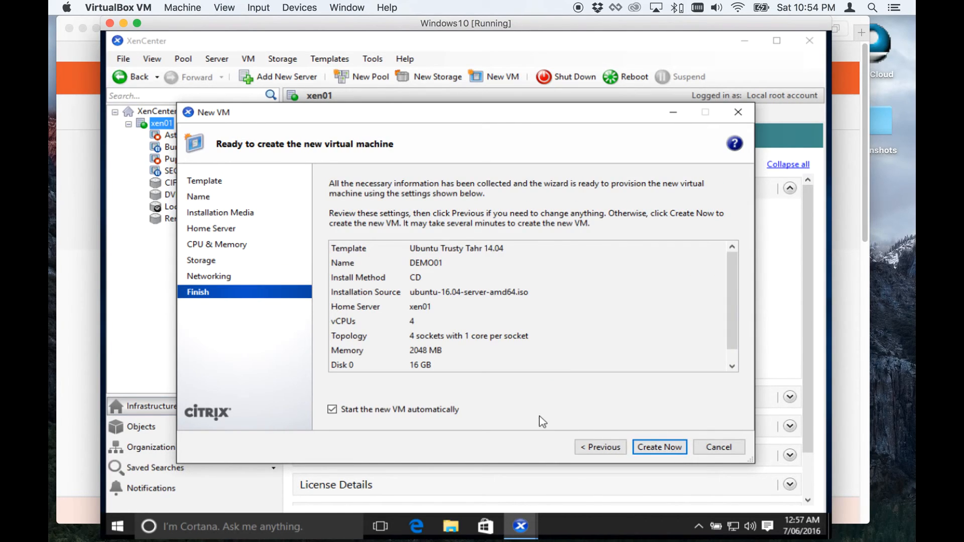
click(658, 447)
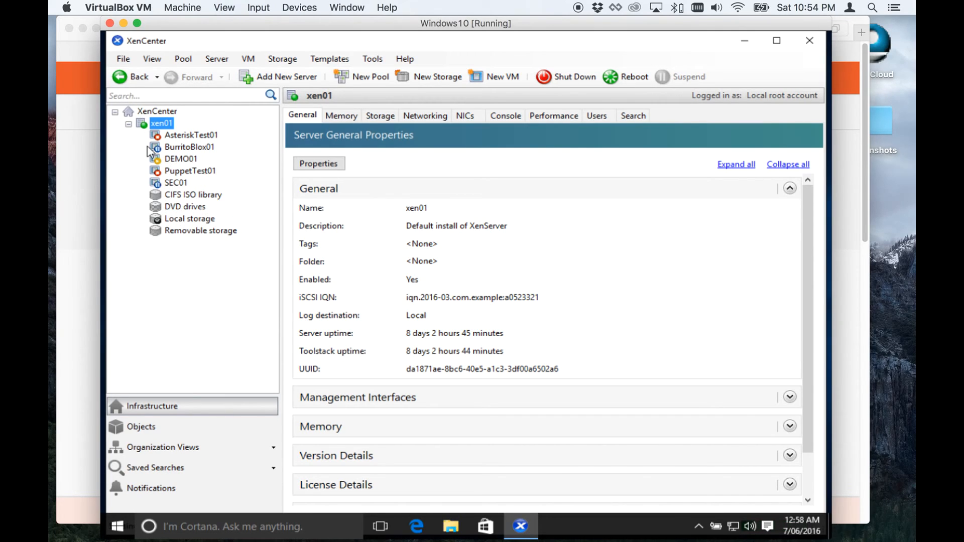
Open DEMO01's console and choose English as the boot menu language.
click(183, 157)
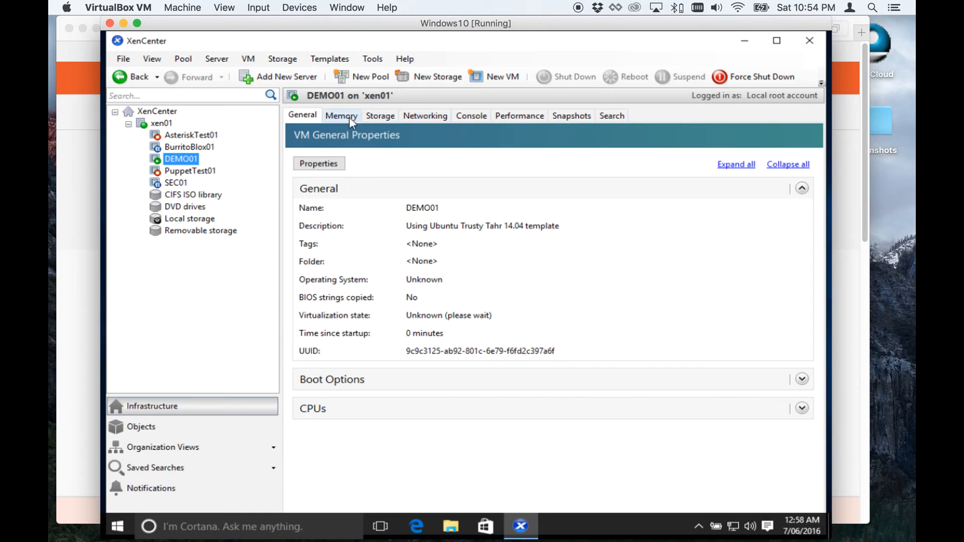
click(457, 120)
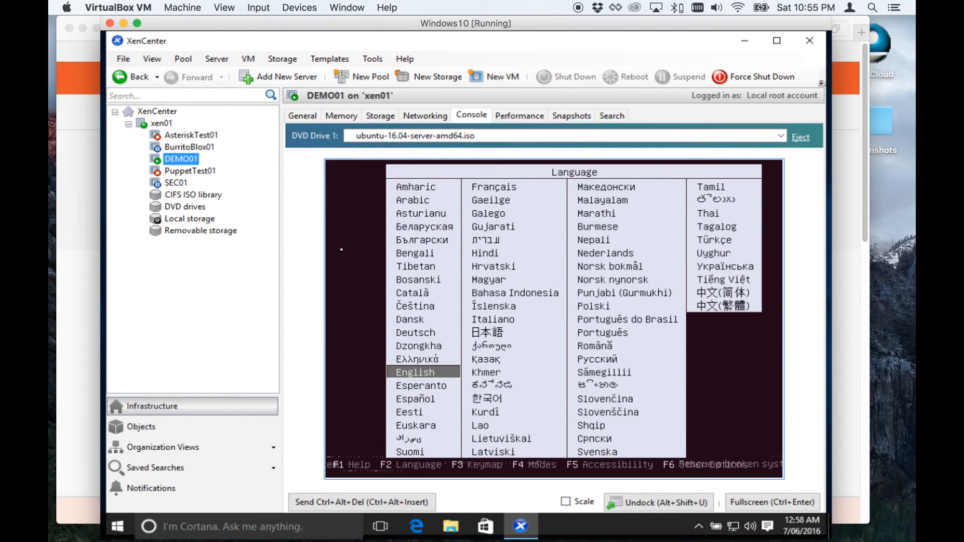
key(Down)
key(Up)
key(Return)
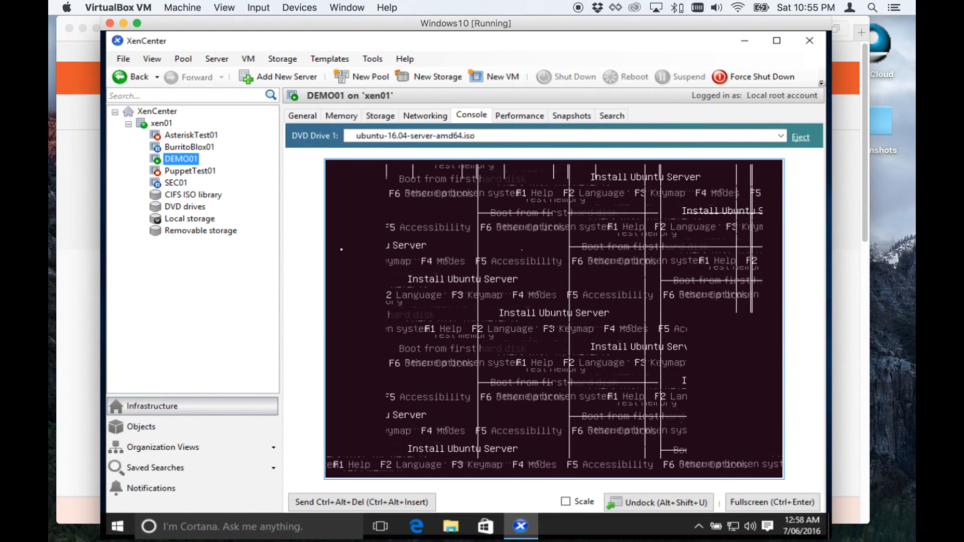
Start Install Ubuntu Server from the installer boot menu.
key(Down)
key(Up)
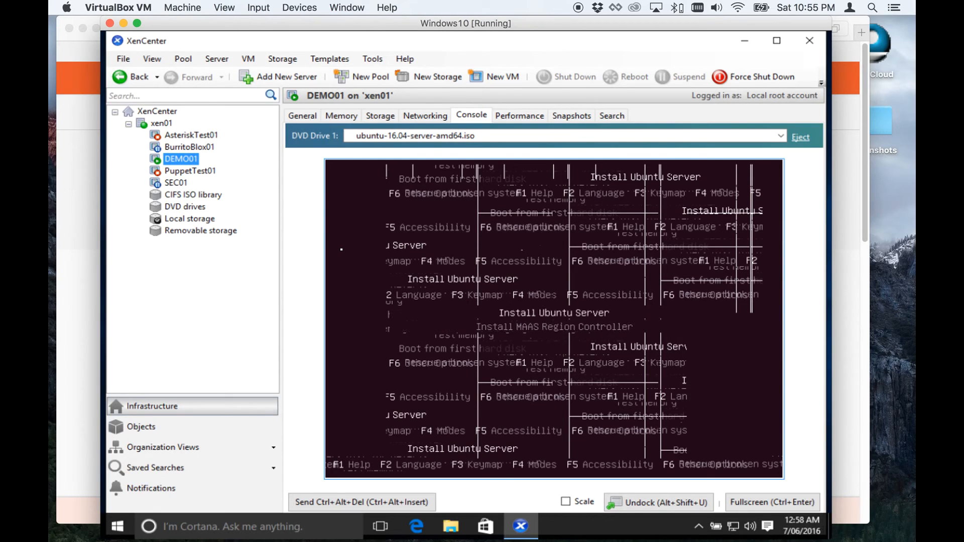
key(Down)
key(Down)
key(Down)
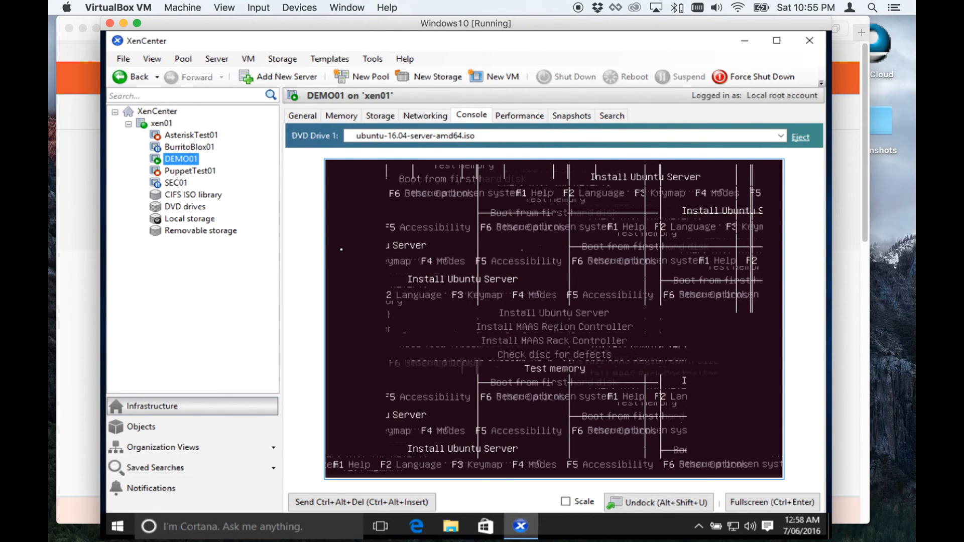
key(Up)
key(Up)
key(Up)
key(Down)
key(Down)
key(Down)
key(Down)
key(Down)
key(Down)
key(Up)
key(Up)
key(Up)
key(Up)
key(Up)
key(Up)
key(Down)
key(Up)
key(Down)
key(Down)
key(Down)
key(Down)
key(Down)
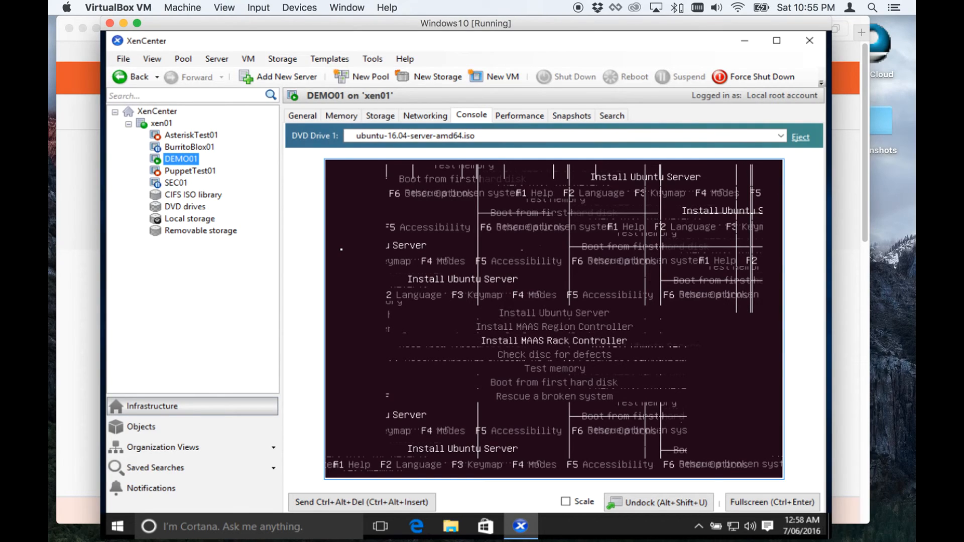
key(Up)
key(Up)
key(Up)
key(Up)
key(Up)
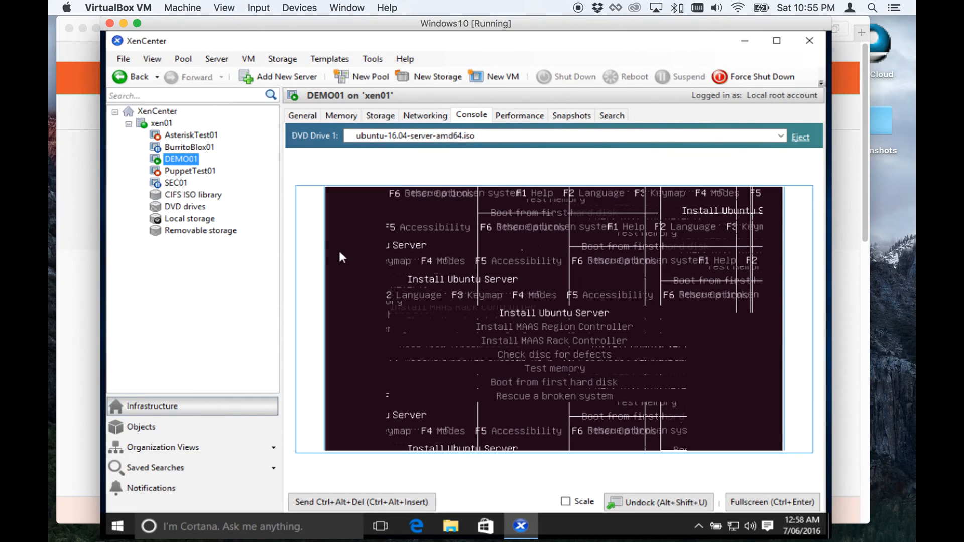
key(Return)
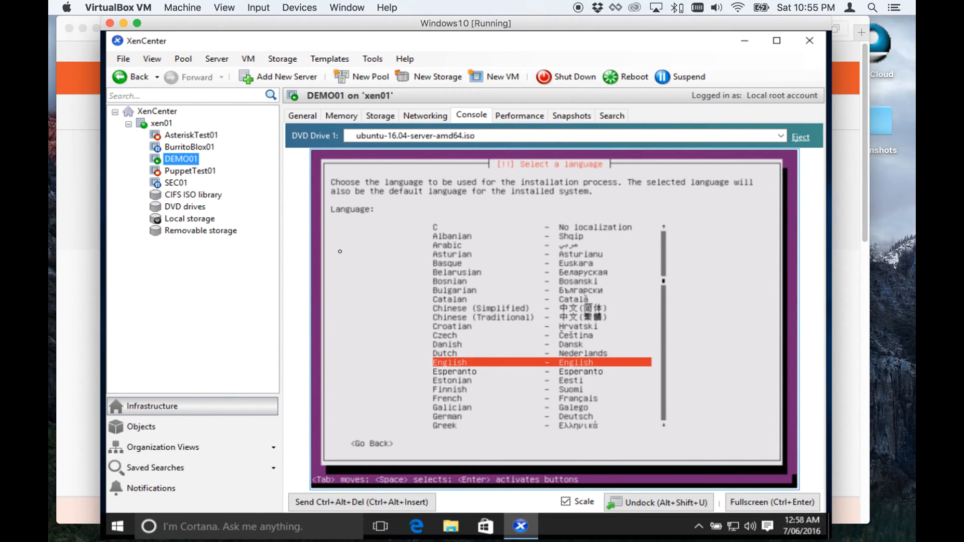
Accept English as the installation language and United States as the location.
key(Return)
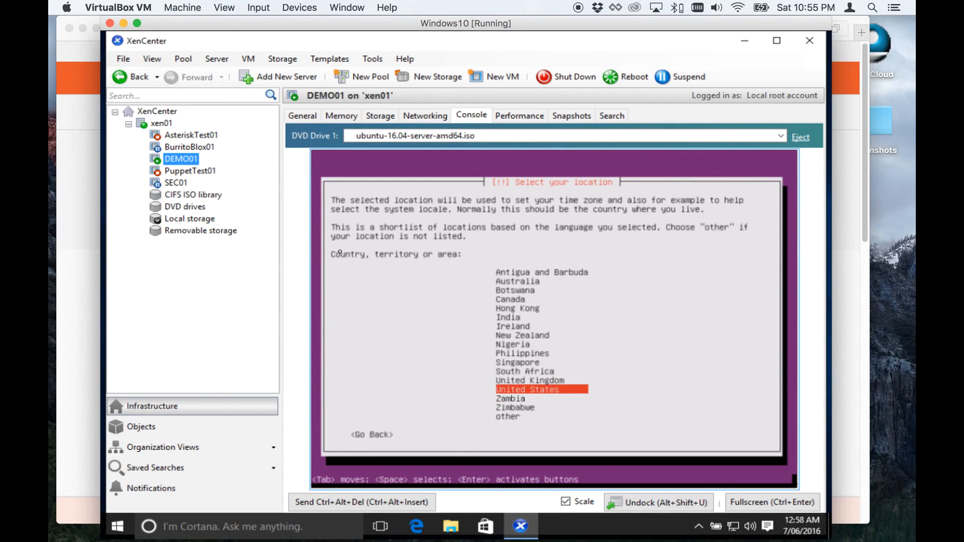
key(Return)
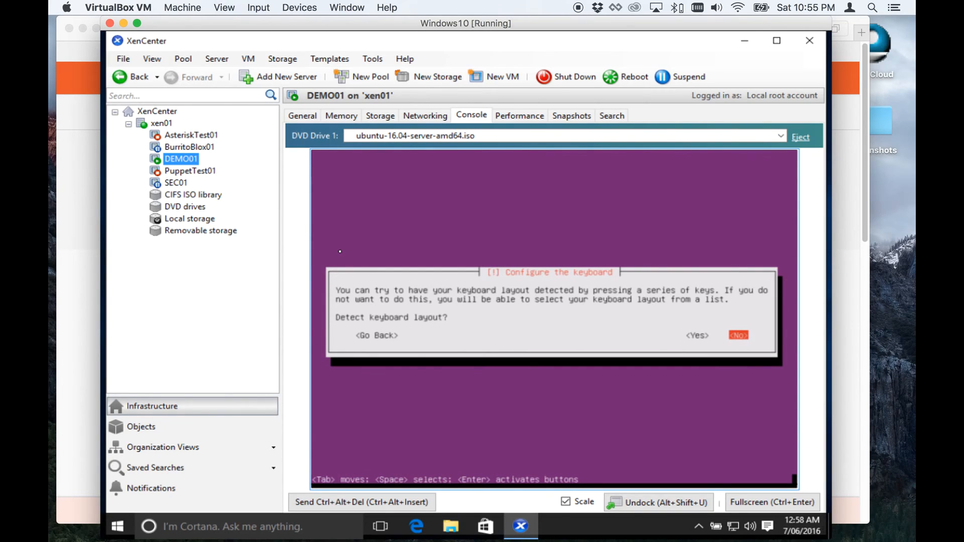
Decline automatic keyboard layout detection.
key(Left)
key(Right)
key(Left)
key(Right)
key(Return)
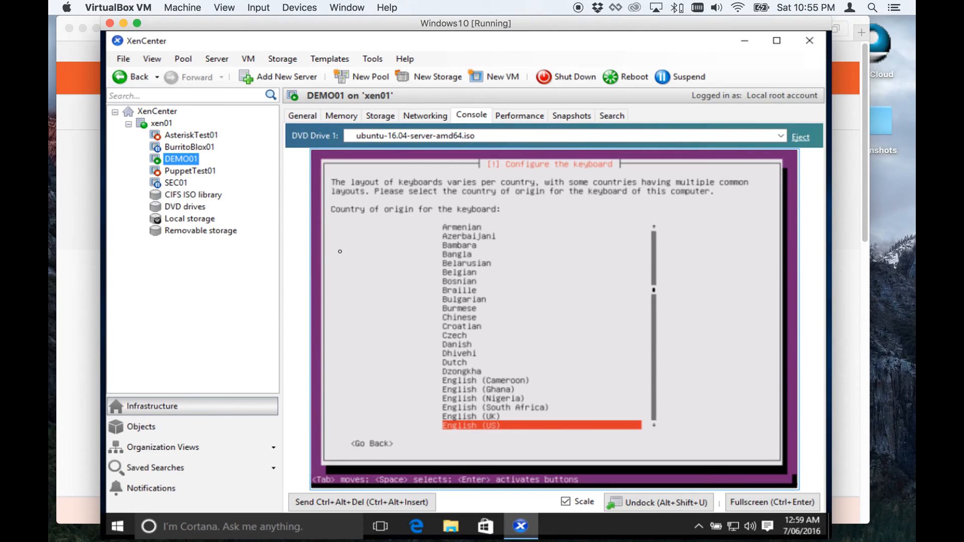
Select English (US) as the keyboard country and layout.
key(Down)
key(Up)
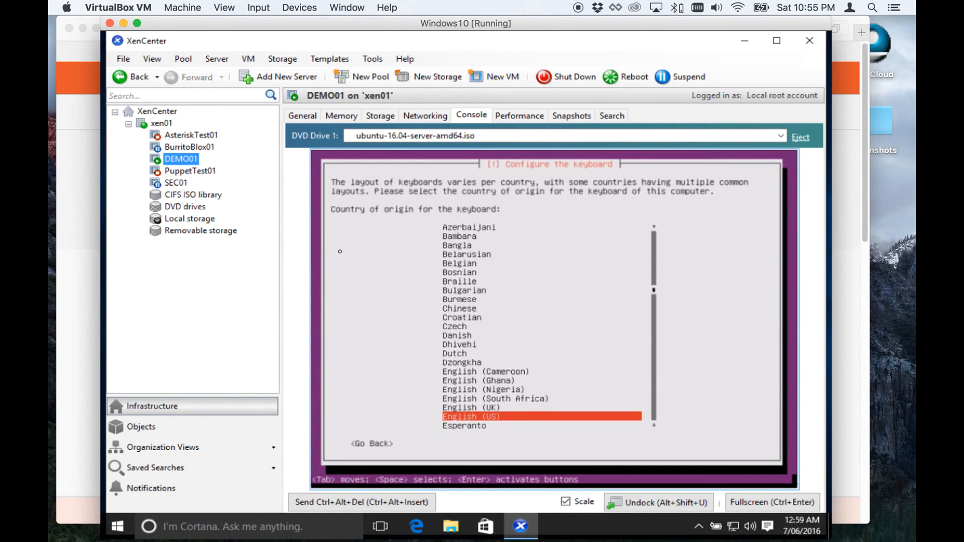
key(Return)
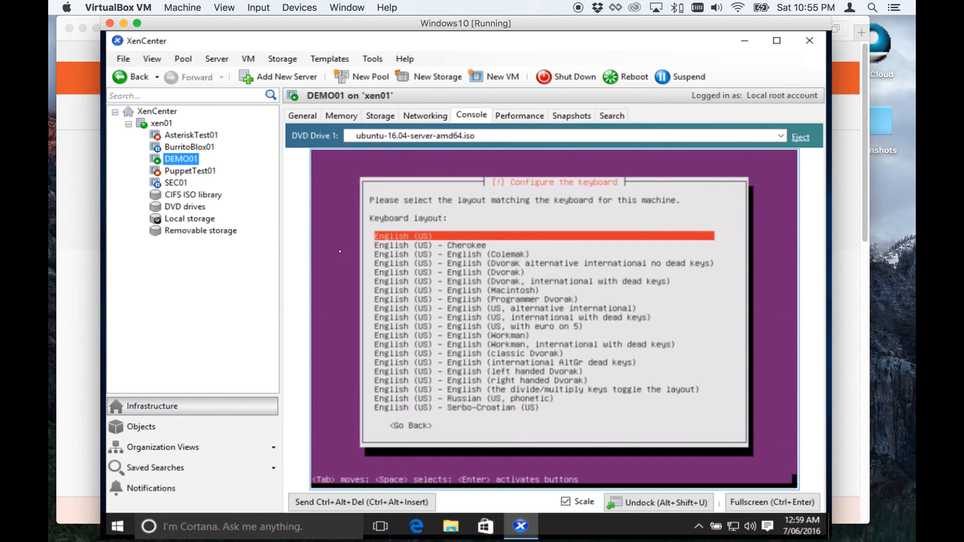
key(Return)
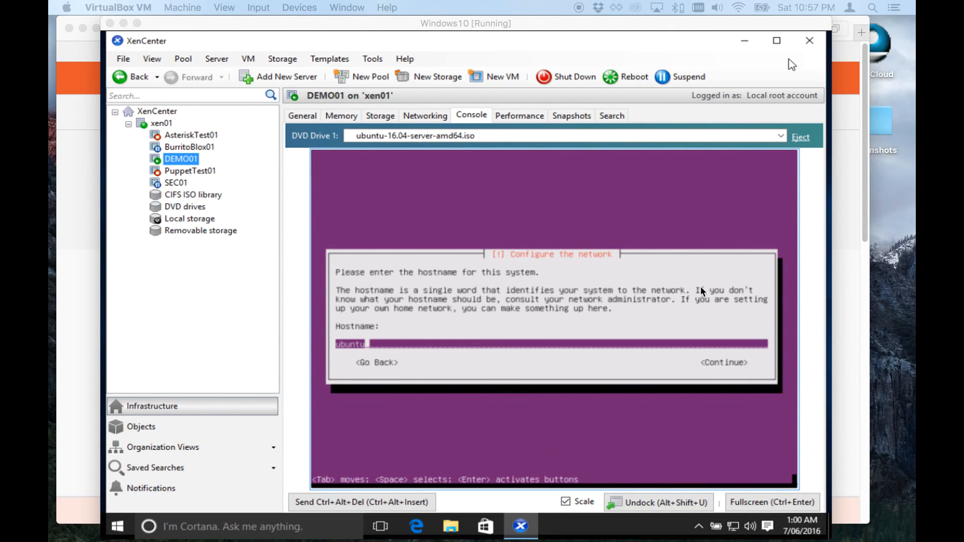
Set the system hostname to demo01 and continue.
click(788, 59)
key(BackSpace)
key(BackSpace)
key(BackSpace)
key(BackSpace)
key(BackSpace)
key(BackSpace)
text(demo01)
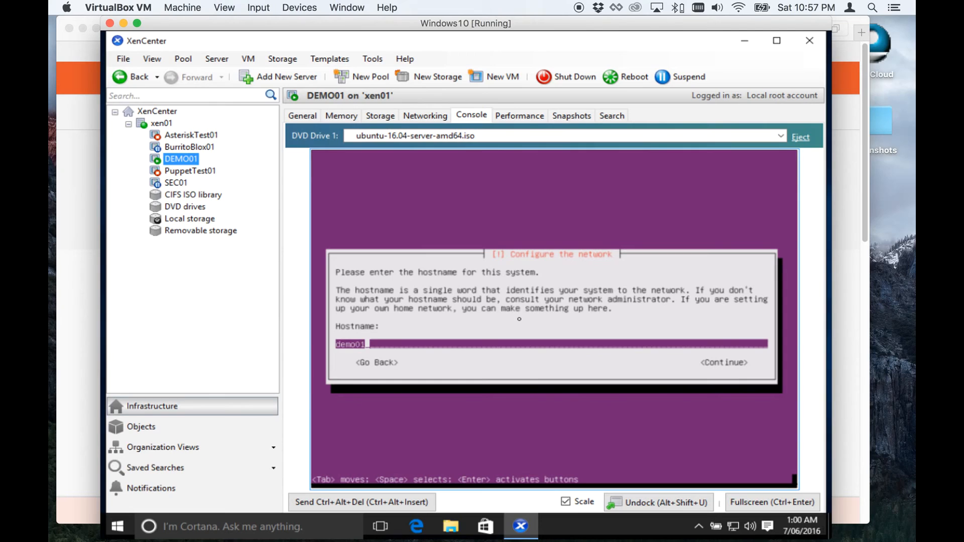
key(Return)
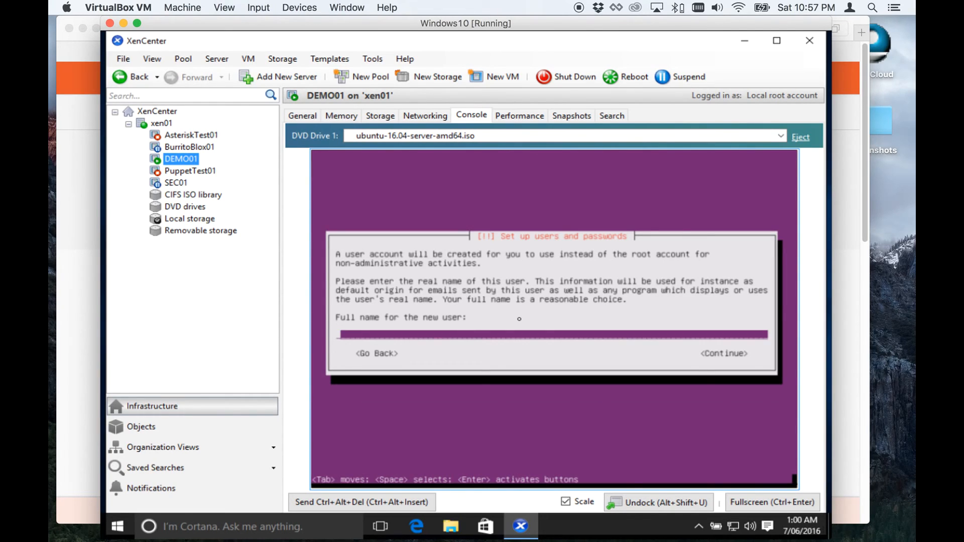
Enter the new user's full name and accept the suggested username.
text(demo01)
key(BackSpace)
key(BackSpace)
key(BackSpace)
key(BackSpace)
key(BackSpace)
key(BackSpace)
text(Lukas)
key(Return)
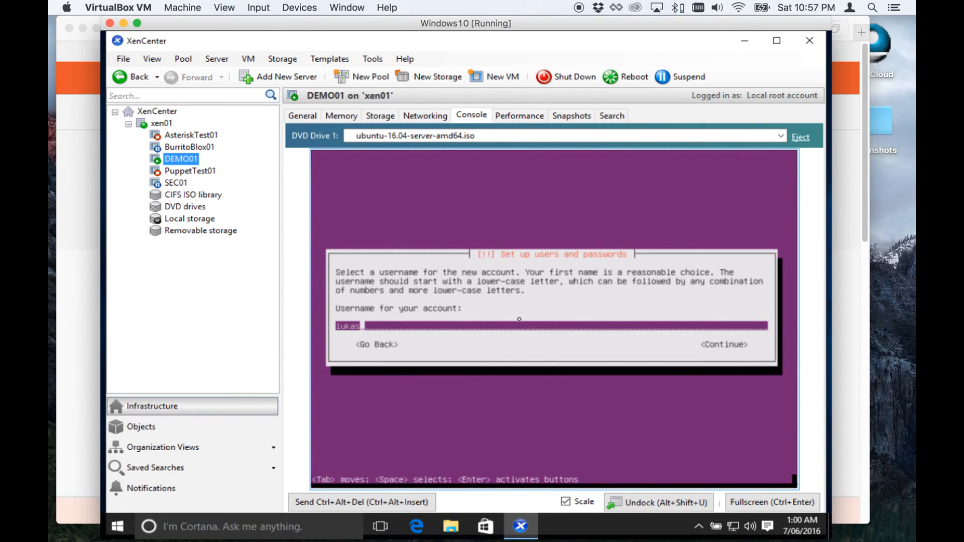
key(Return)
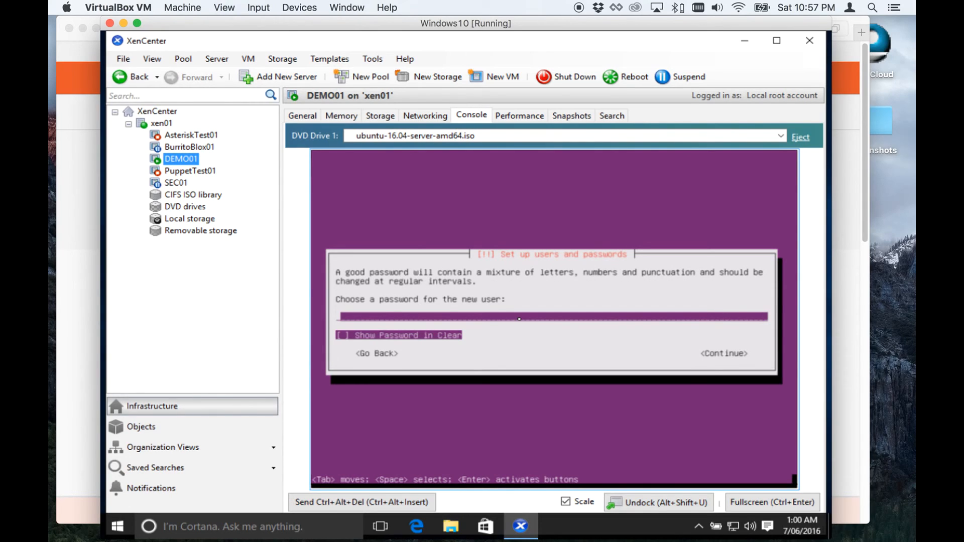
Enter and confirm the new user's password.
text(*******)
key(Return)
text(*********)
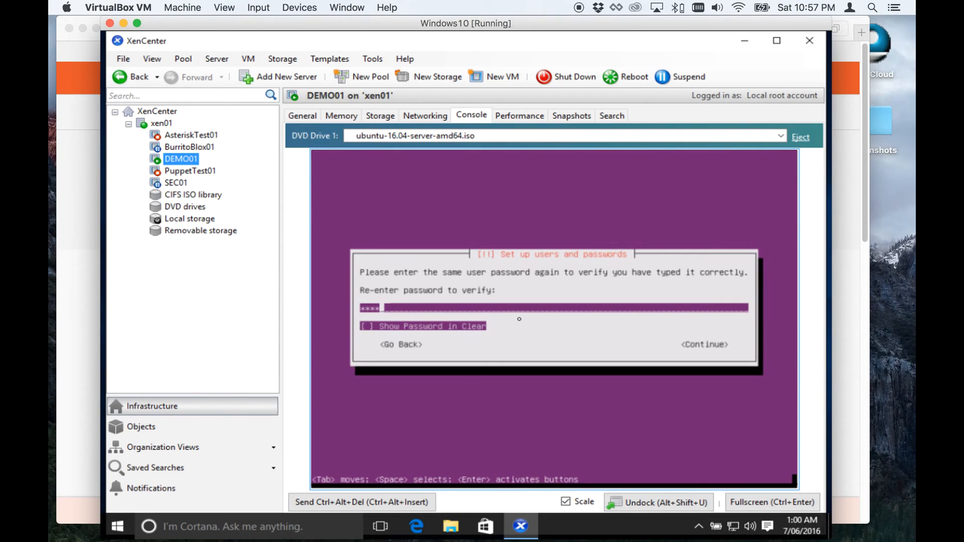
key(Return)
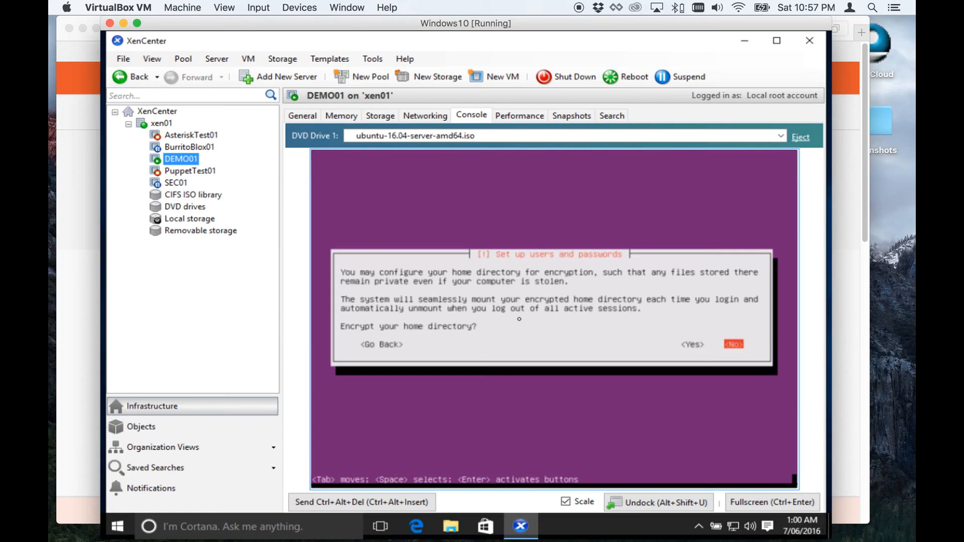
Decline home directory encryption and accept the detected Australia/Victoria time zone.
key(Left)
key(Right)
key(Return)
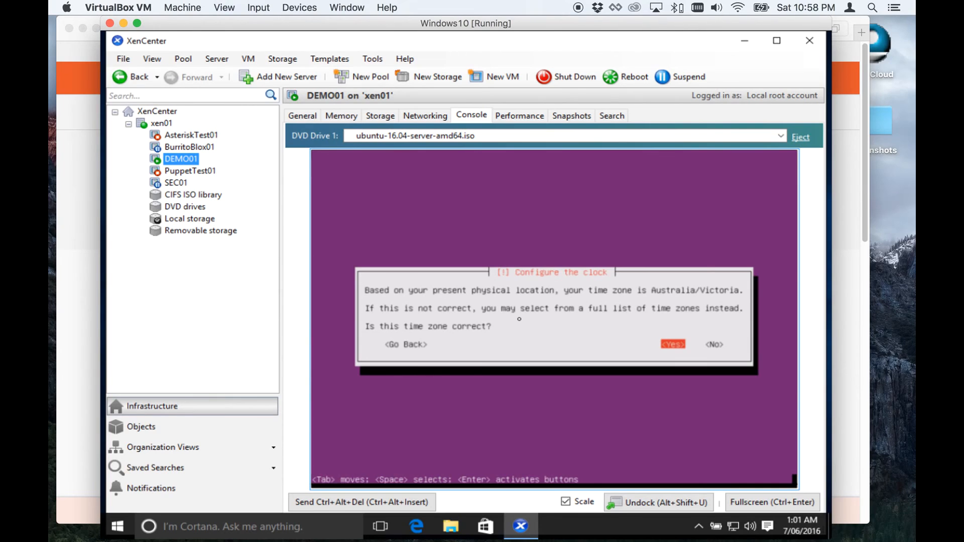
key(Return)
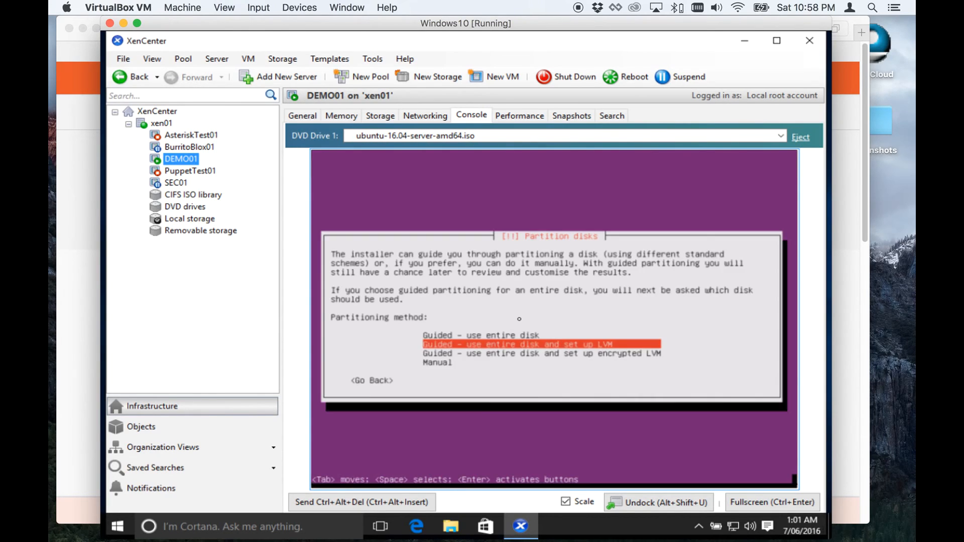
Choose guided partitioning that uses the entire disk and sets up LVM.
key(Down)
key(Up)
key(Up)
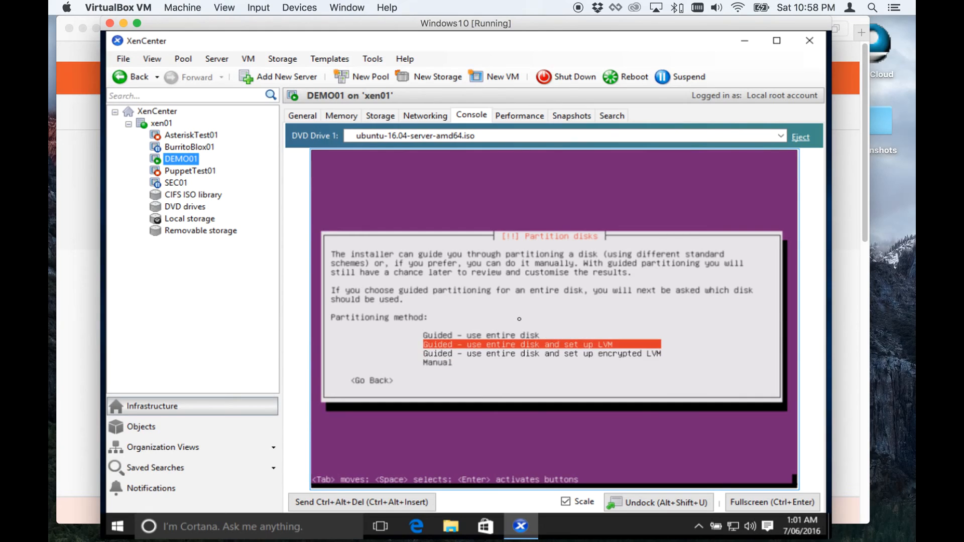
key(Down)
key(Down)
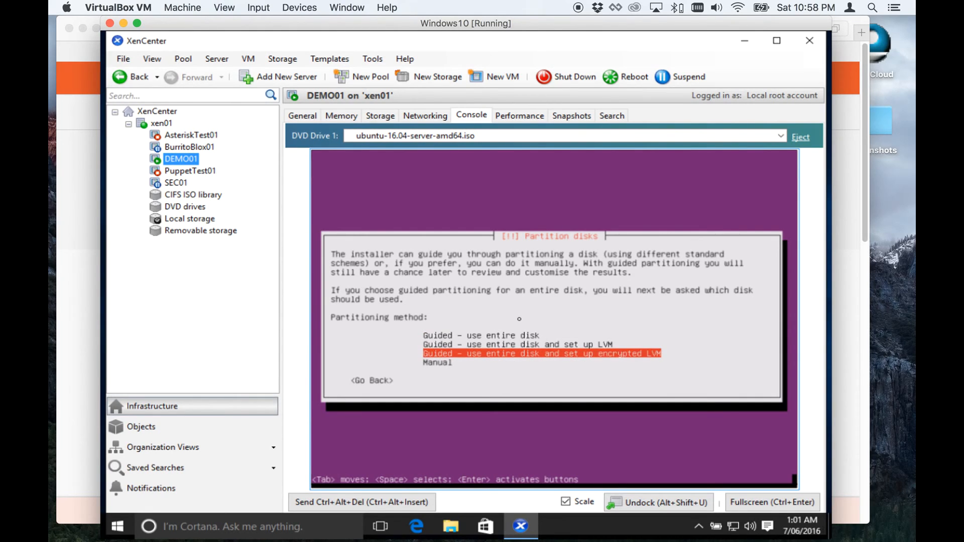
key(Up)
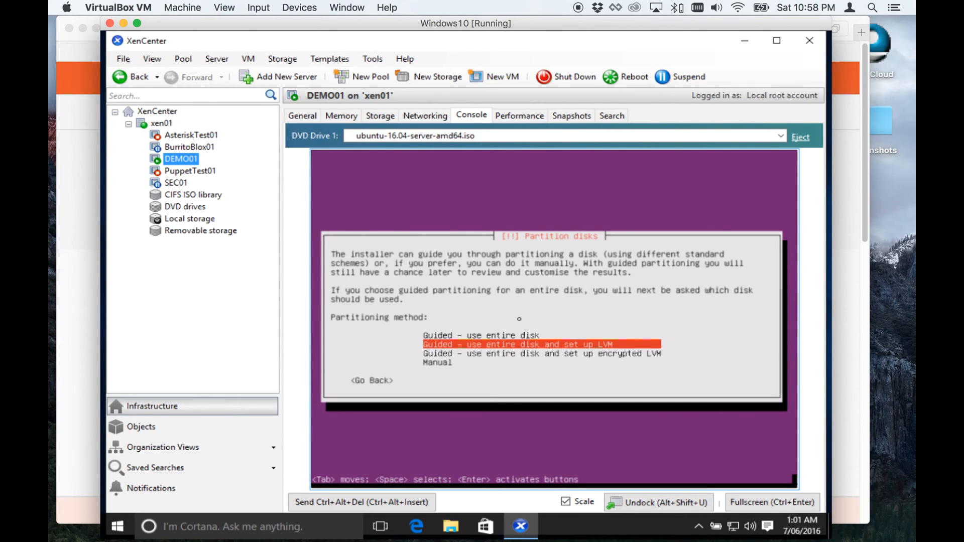
key(Down)
key(Up)
key(Return)
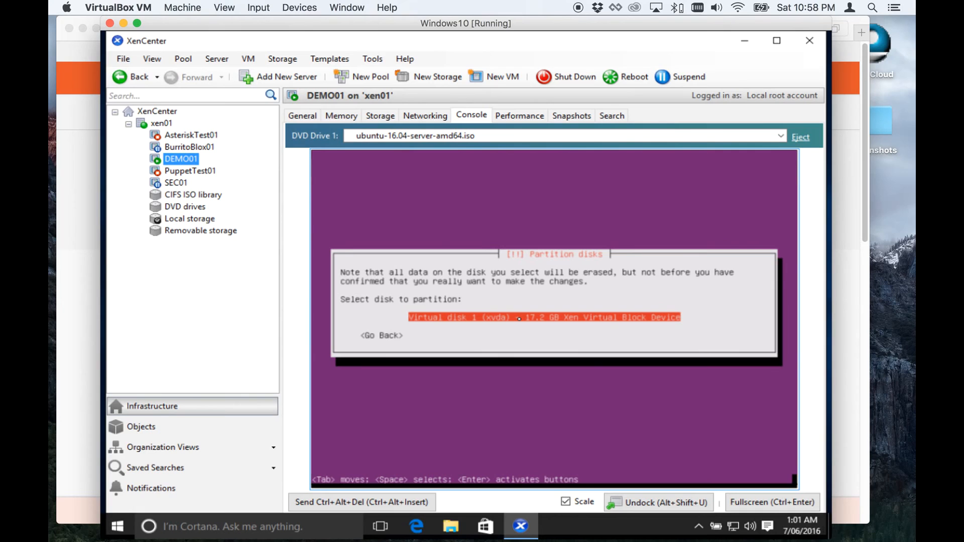
Select virtual disk 1 (xvda) for partitioning and confirm writing the changes to configure LVM.
key(Return)
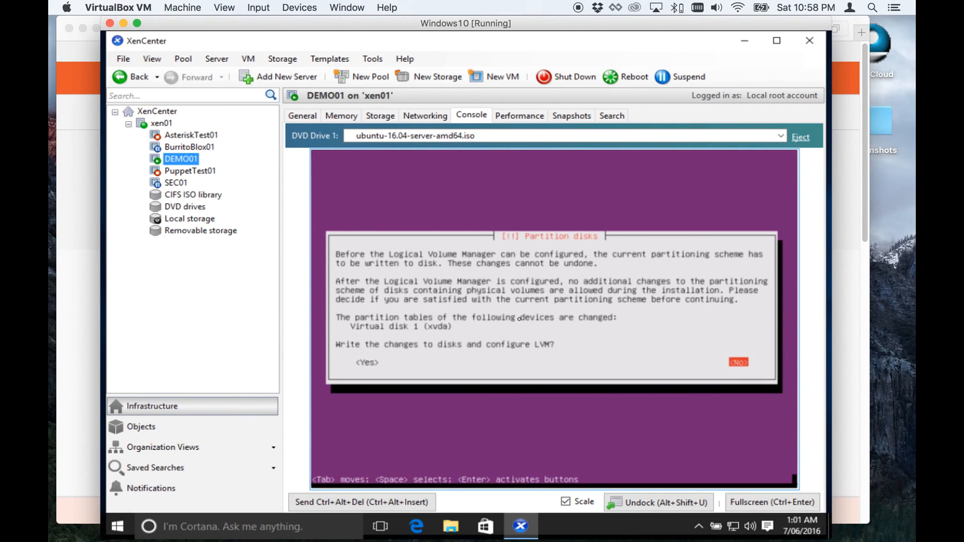
key(Tab)
key(Return)
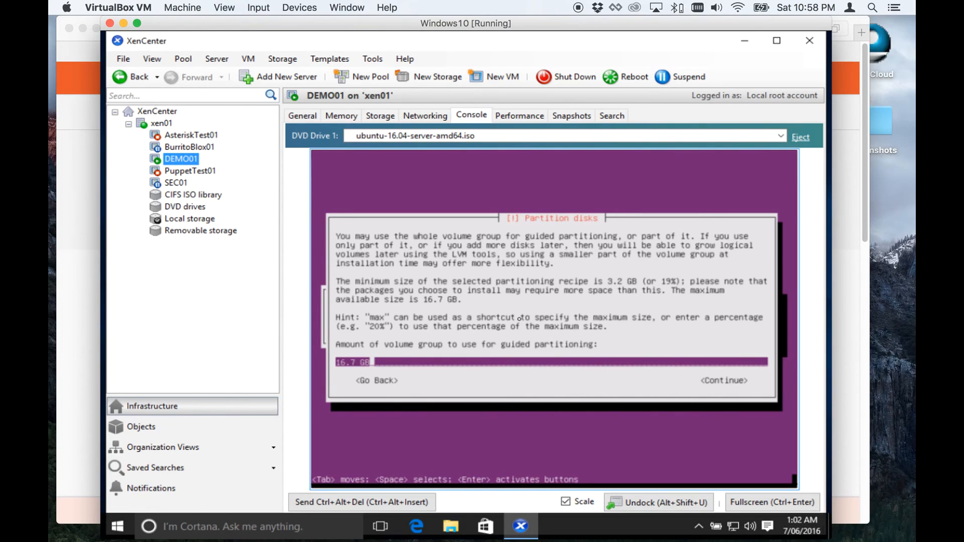
Use the full 16.7 GB of the volume group for guided partitioning and confirm writing the changes to disk.
key(Return)
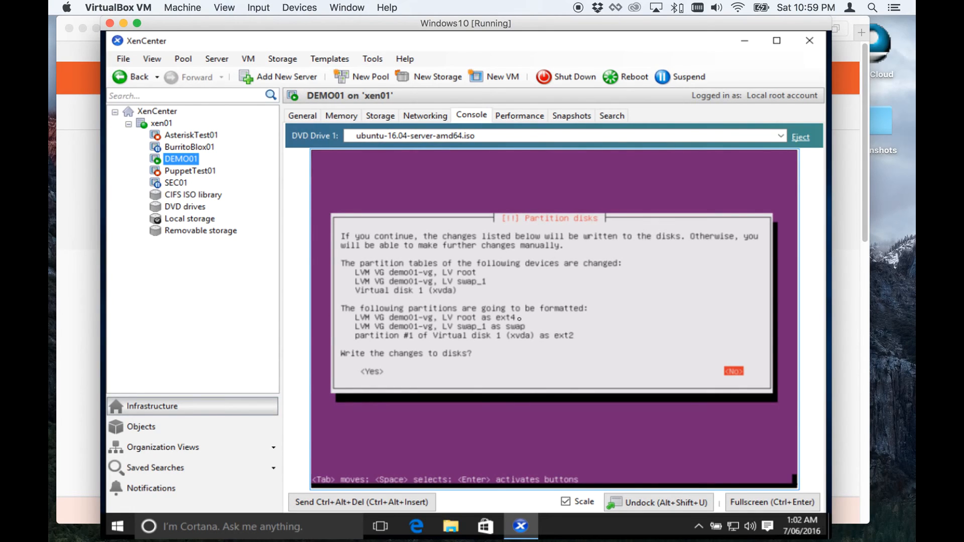
key(Tab)
key(Return)
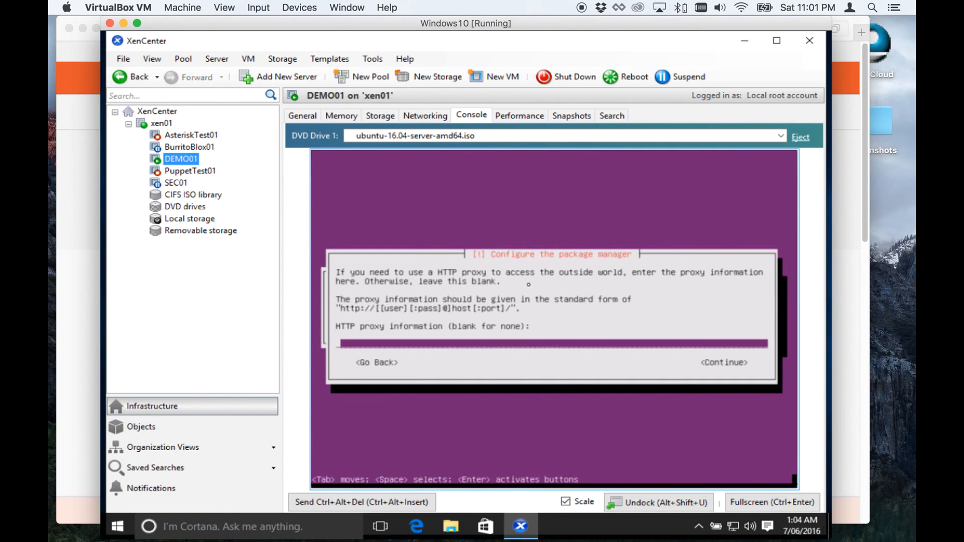
Leave the HTTP proxy blank and set upgrades to install security updates automatically.
key(Return)
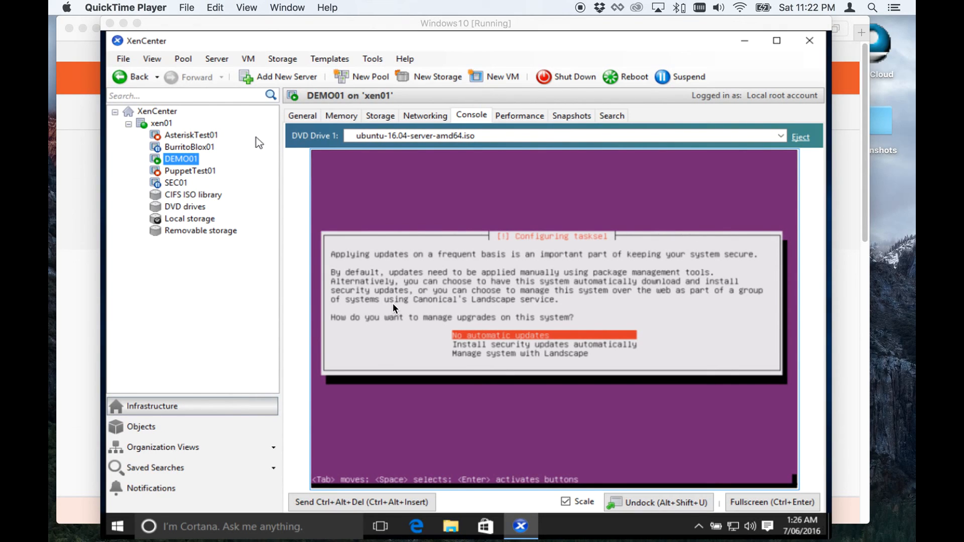
click(429, 318)
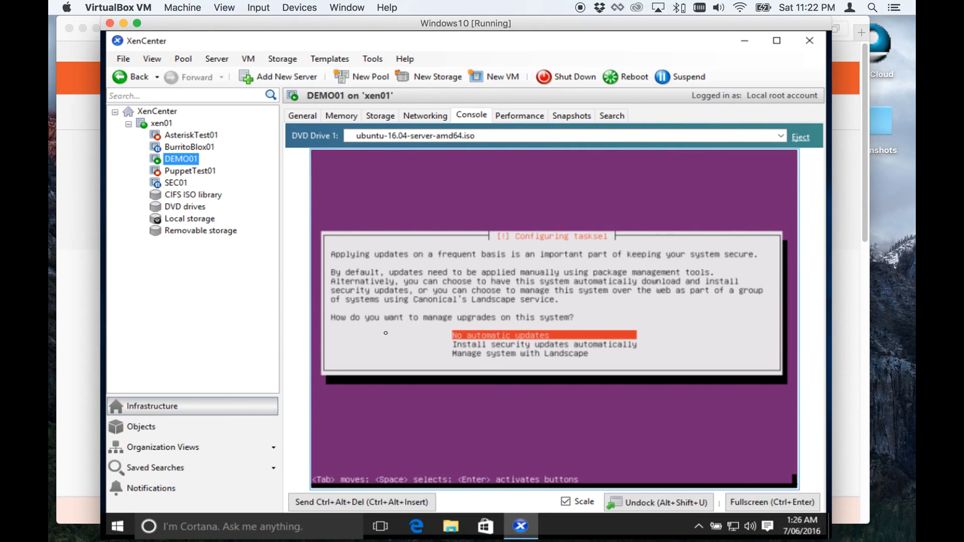
key(Down)
key(Down)
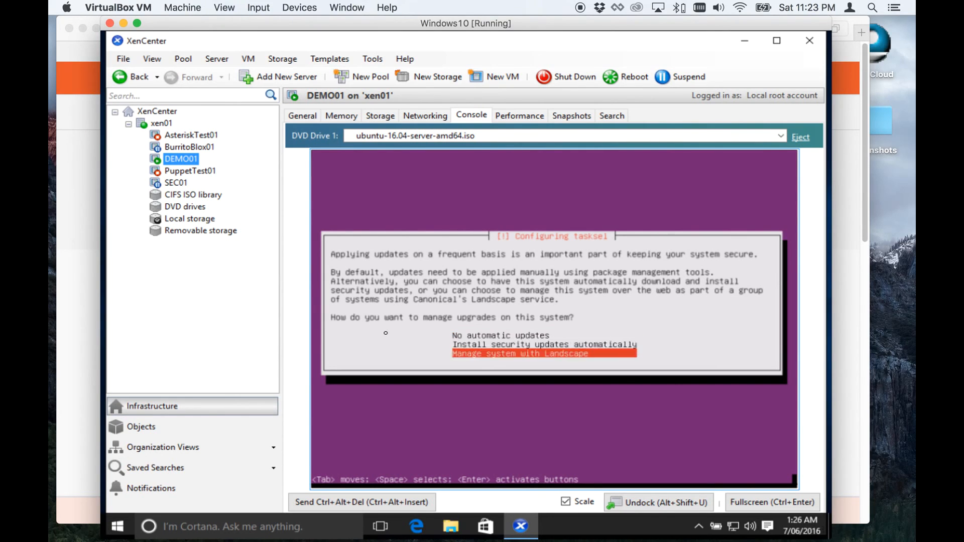
key(Up)
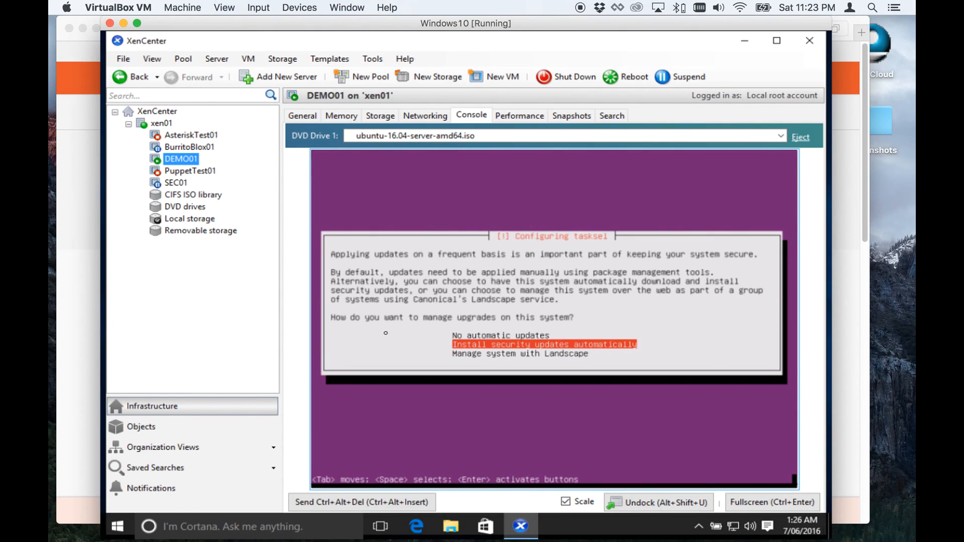
key(Down)
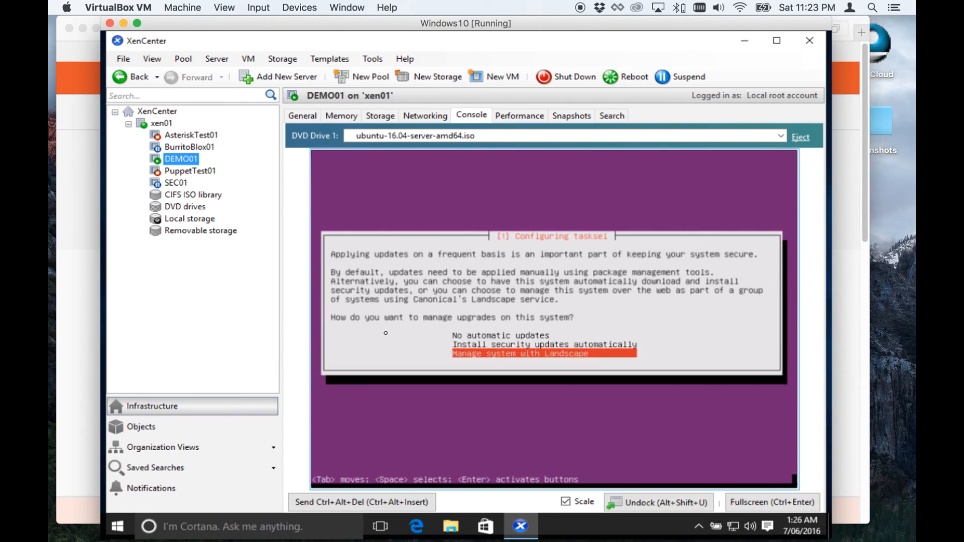
key(Up)
key(Up)
key(Down)
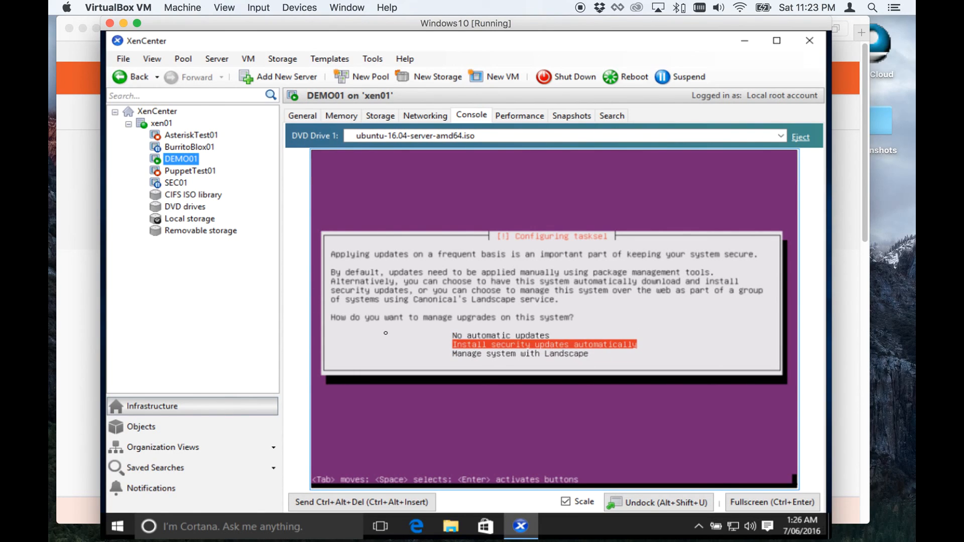
key(Up)
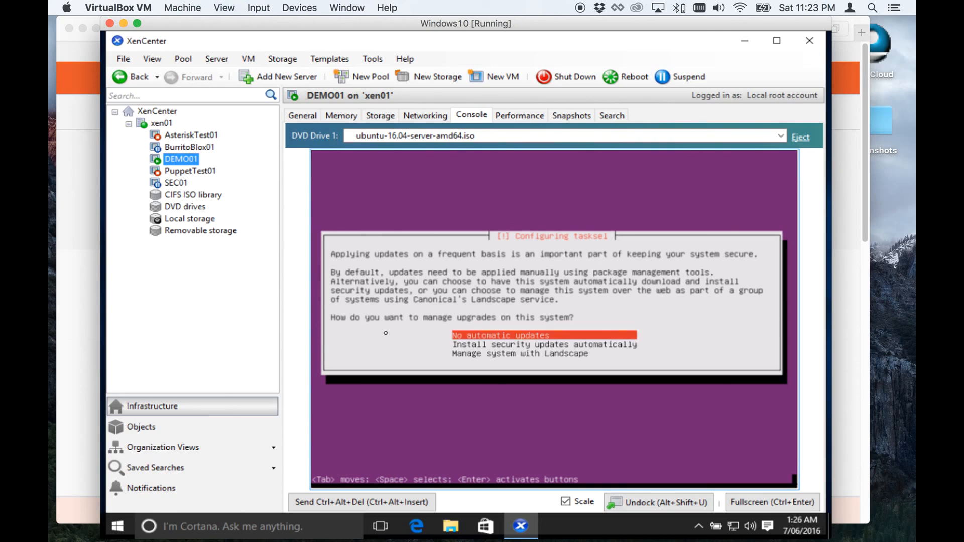
key(Down)
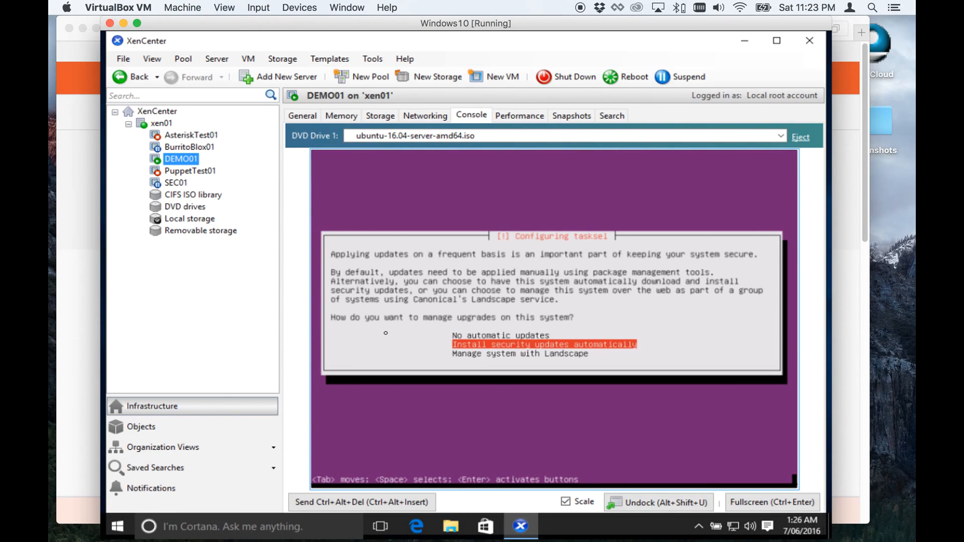
key(Return)
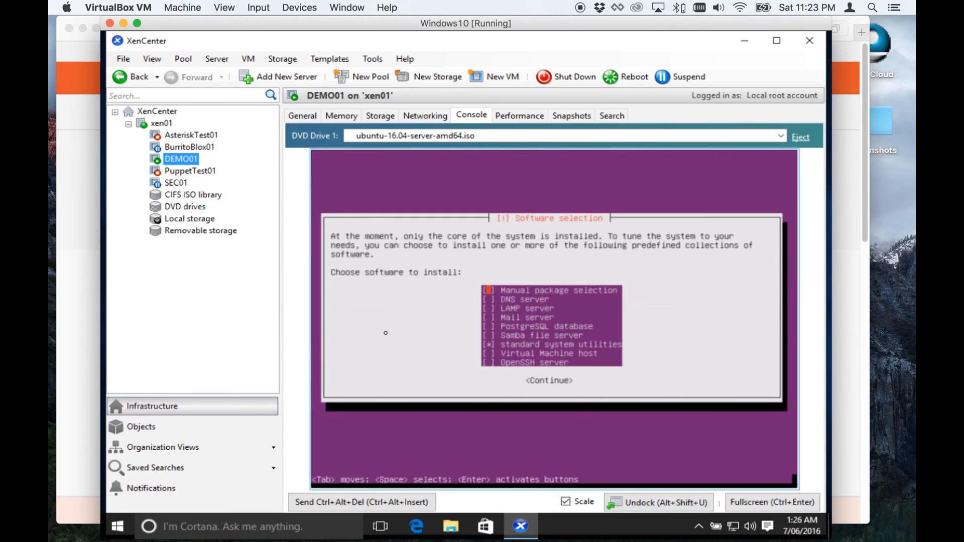
Add OpenSSH server to the software selection alongside standard system utilities and continue.
key(Down)
key(Down)
key(Down)
key(Up)
key(Up)
key(Up)
key(Down)
key(Down)
key(Down)
key(Down)
key(Down)
key(Down)
key(Down)
key(Down)
key(Up)
key(Up)
key(Up)
key(Up)
key(Up)
key(Down)
key(Down)
key(Down)
key(Down)
key(Down)
key(Tab)
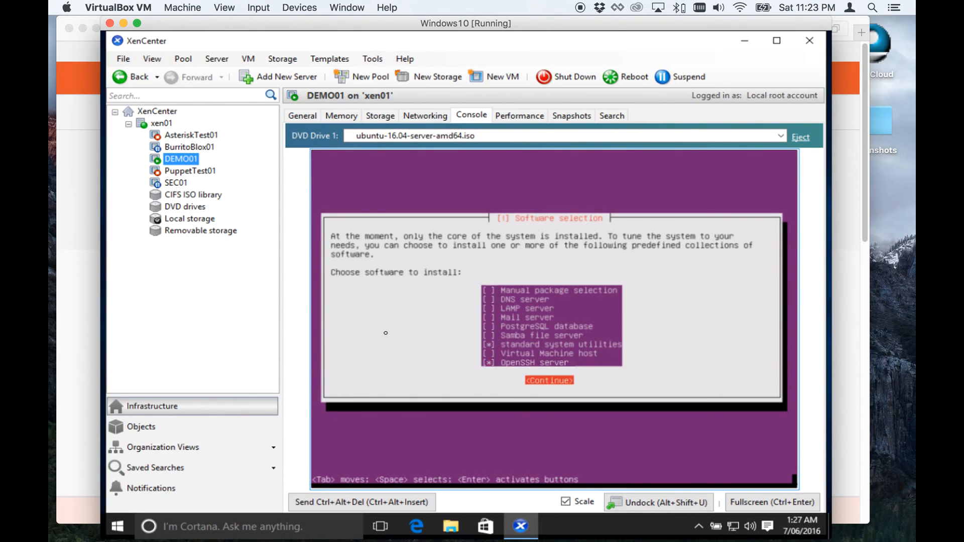
key(Return)
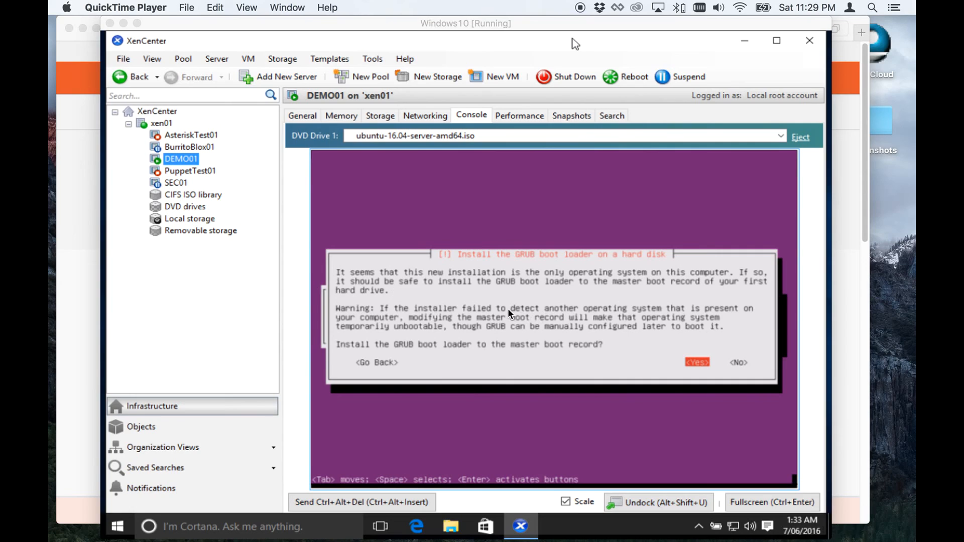
Install the GRUB boot loader to the master boot record and finish the installation.
click(573, 39)
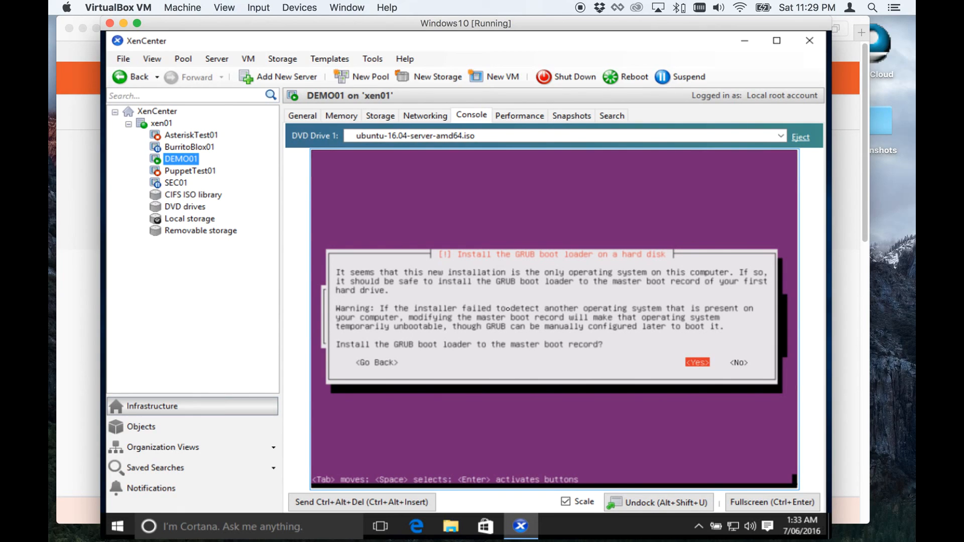
key(Right)
key(Left)
key(Return)
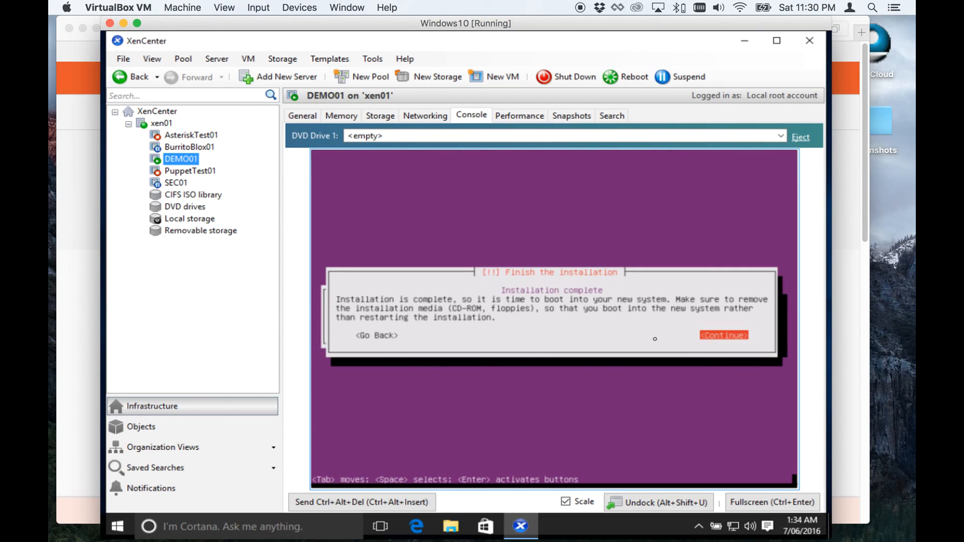
key(Return)
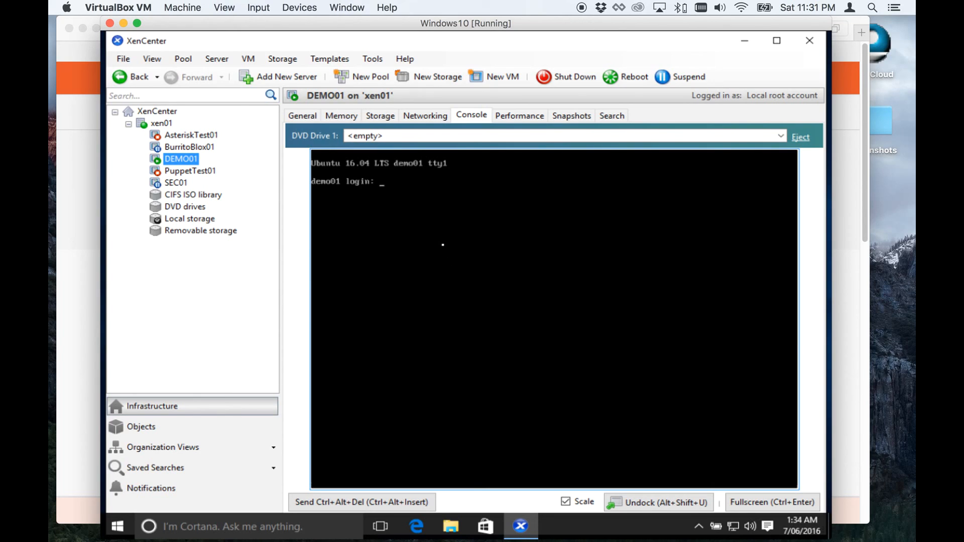
Log in to demo01 with the new user's username and password and run ifconfig.
text(lukas)
key(Return)
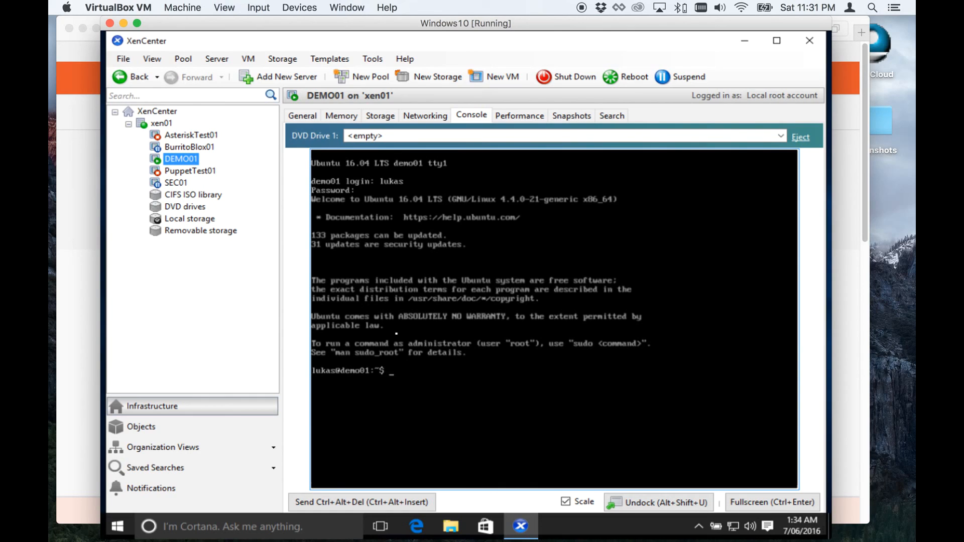
text(ifconfig)
key(Return)
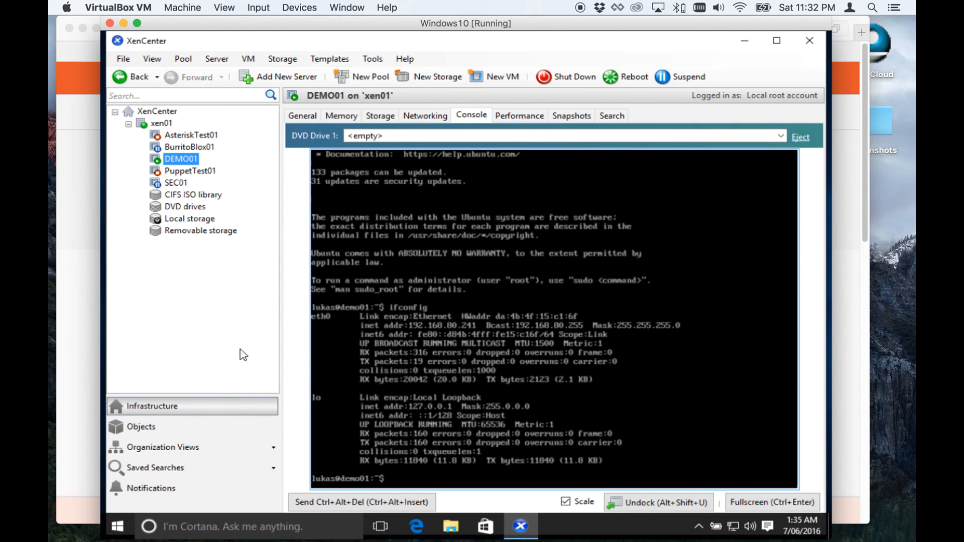
Switch to the Mac Terminal and start an SSH connection as the new user to 192.168.80.241.
click(123, 23)
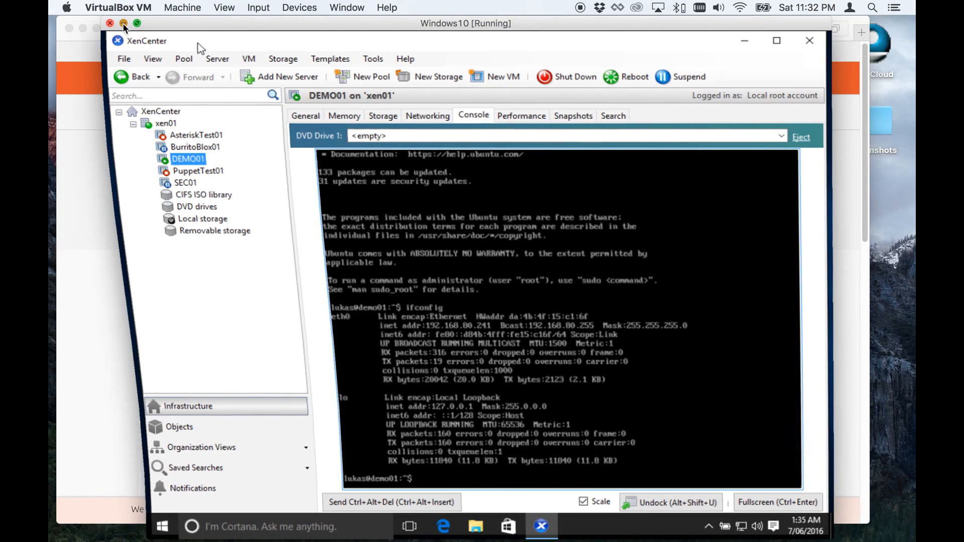
key(super+Tab)
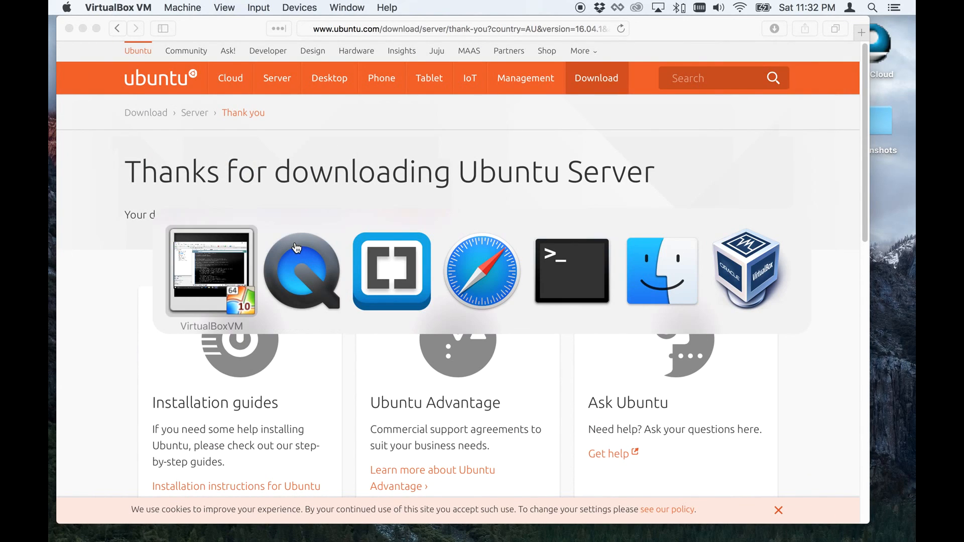
key(super+Tab)
key(super+Tab)
key(super+Tab)
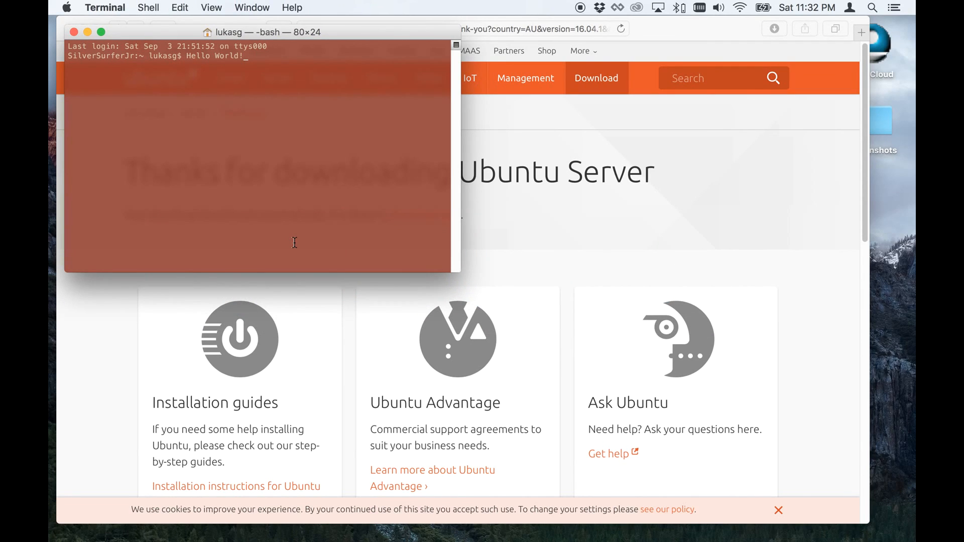
key(BackSpace)
key(BackSpace)
key(BackSpace)
key(BackSpace)
key(BackSpace)
key(BackSpace)
key(BackSpace)
key(BackSpace)
key(BackSpace)
key(BackSpace)
key(BackSpace)
key(BackSpace)
text(ssh -l lukas 192.168/)
key(BackSpace)
text(.80)
mouse_move(451, 540)
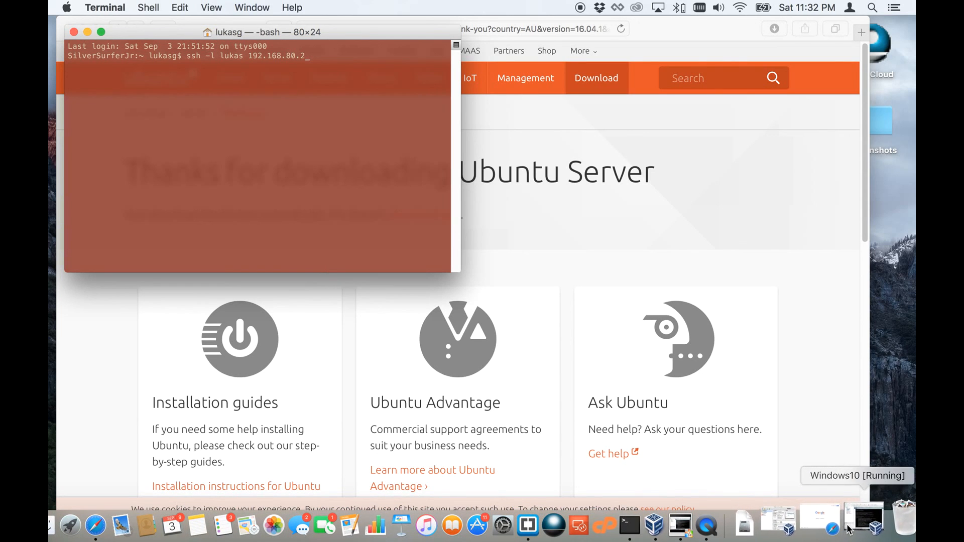
click(872, 520)
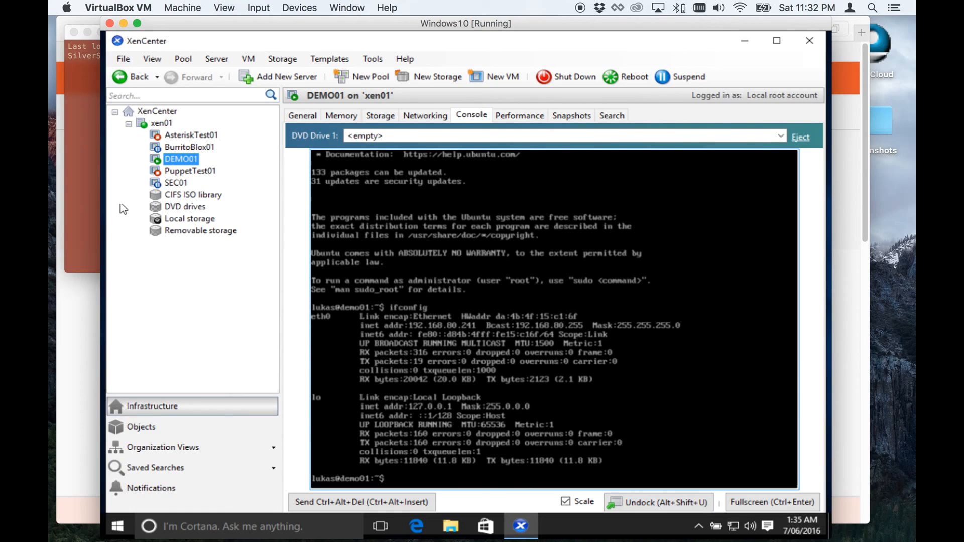
click(81, 134)
text(41)
key(Return)
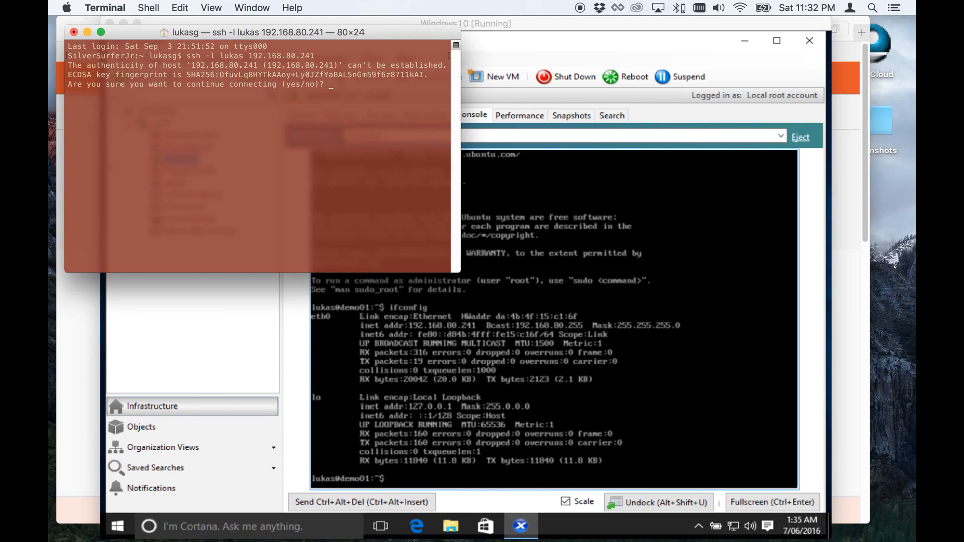
Accept the host's key with yes and enter the user's password to log in over SSH.
text(yes)
key(Return)
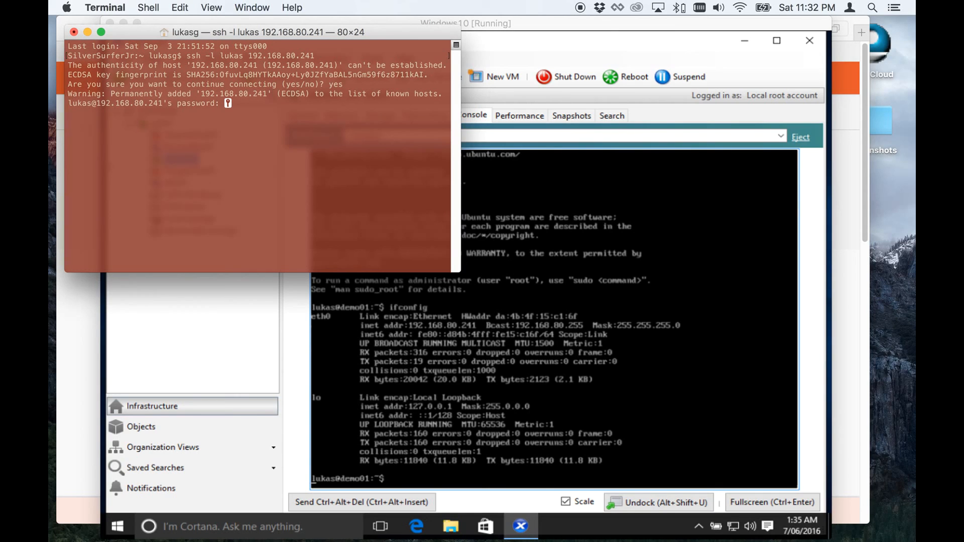
key(Return)
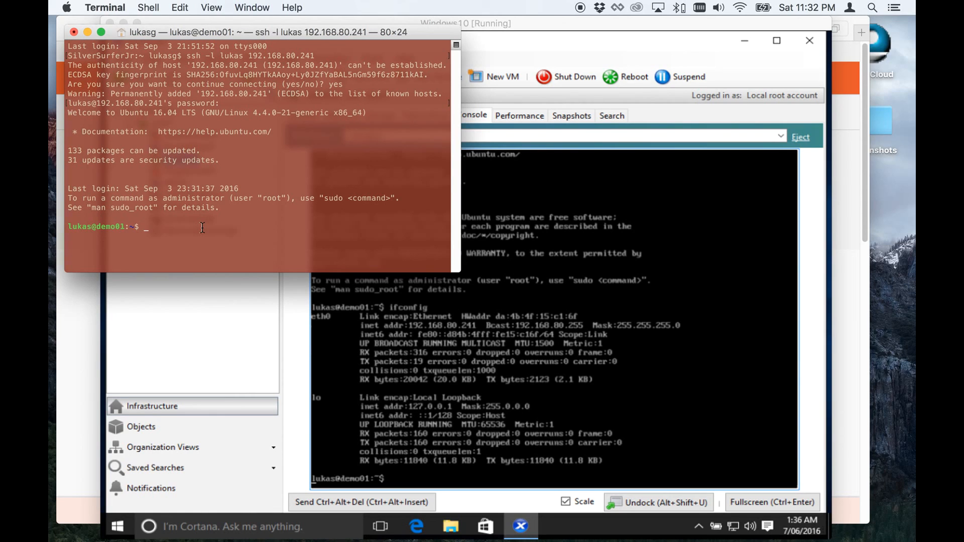
Insert xs-tools.iso into DEMO01's DVD drive.
click(470, 334)
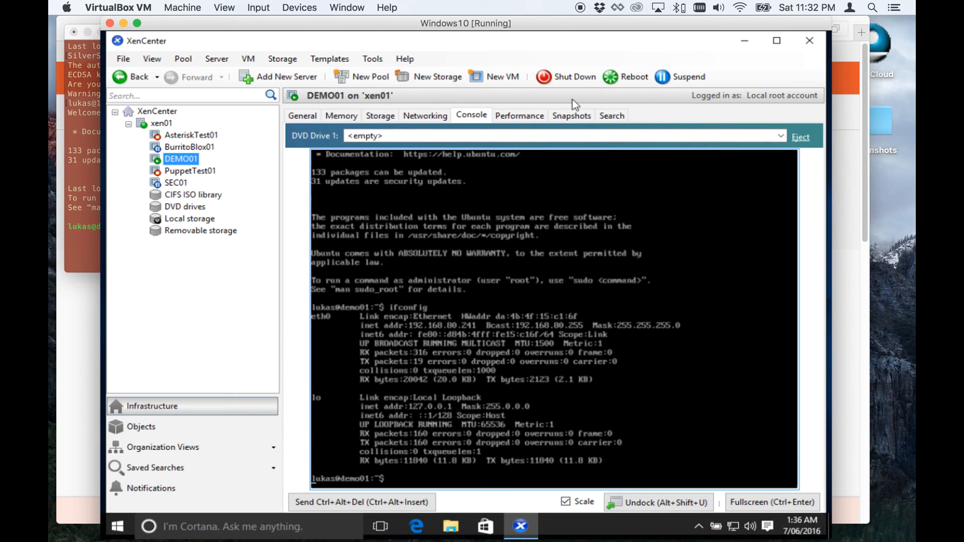
click(781, 137)
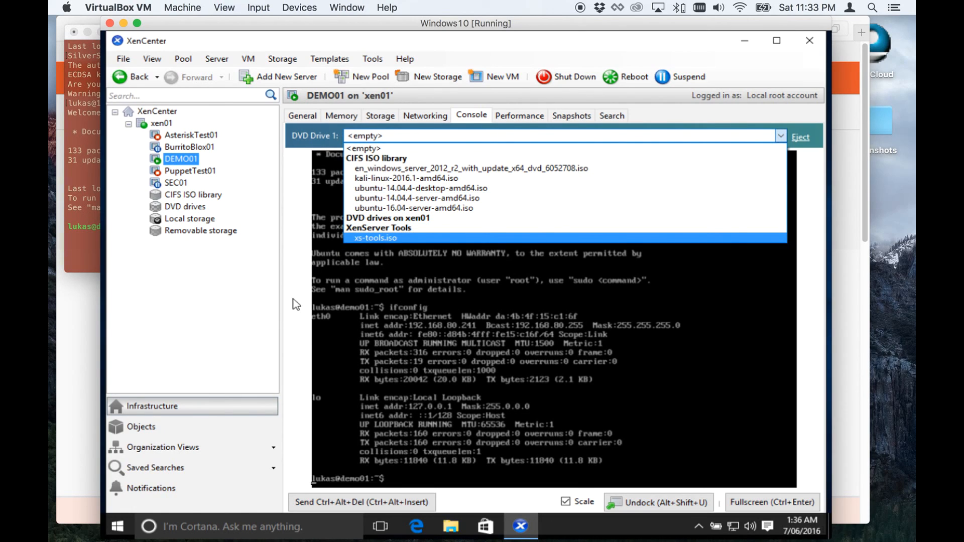
click(384, 237)
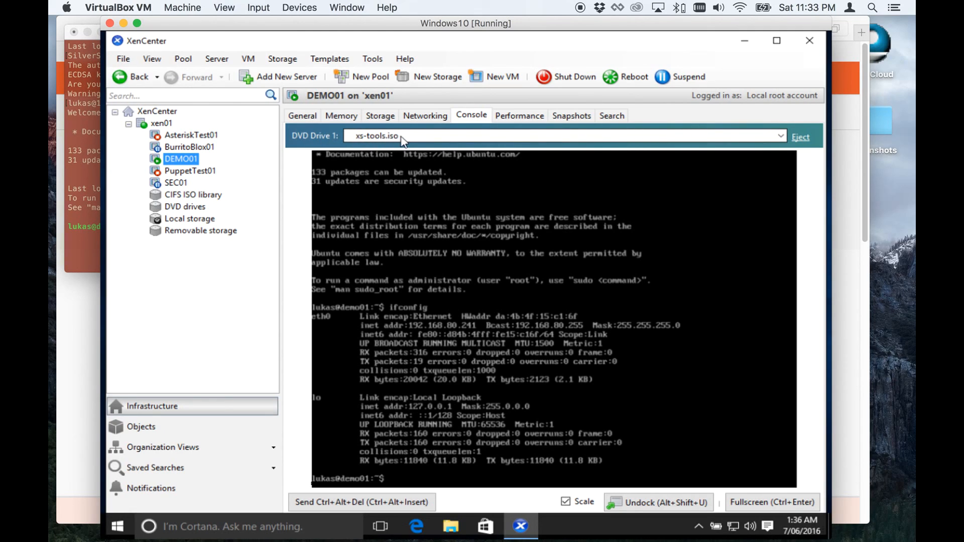
Try to mount the CD-ROM at ./mnt with sudo in DEMO01's console, entering the user's sudo password.
click(435, 337)
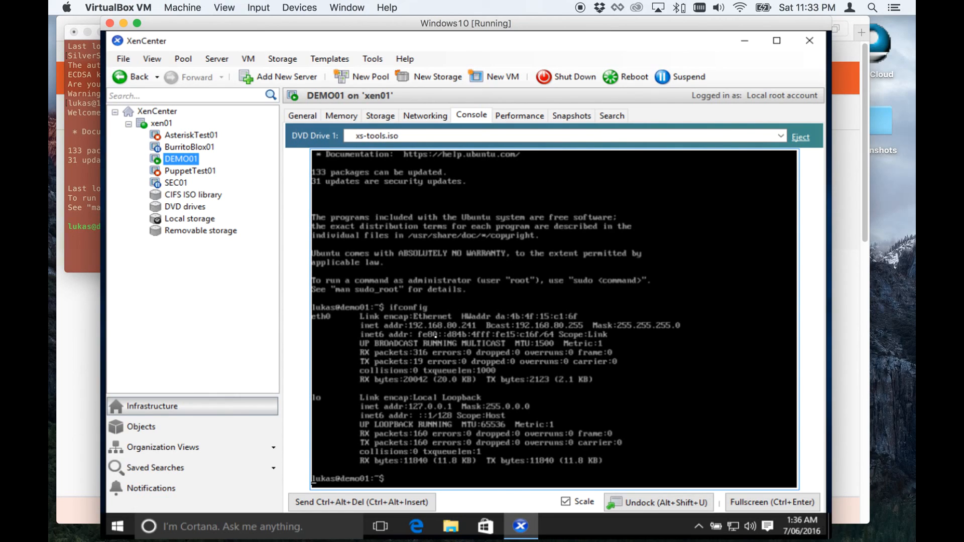
text(sudo)
key(BackSpace)
key(BackSpace)
key(BackSpace)
key(BackSpace)
key(BackSpace)
key(Return)
text(su)
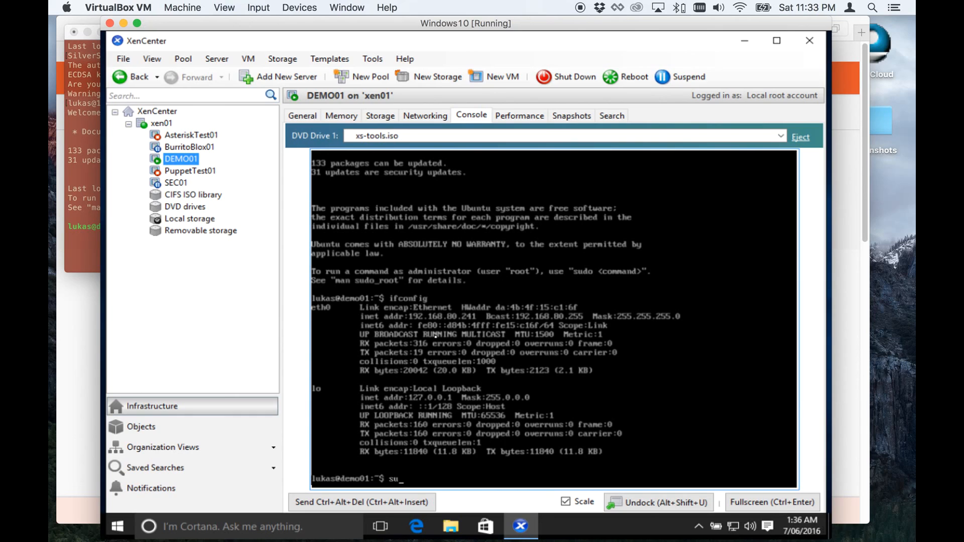
text(do mount /dev/cdrom ./mnt)
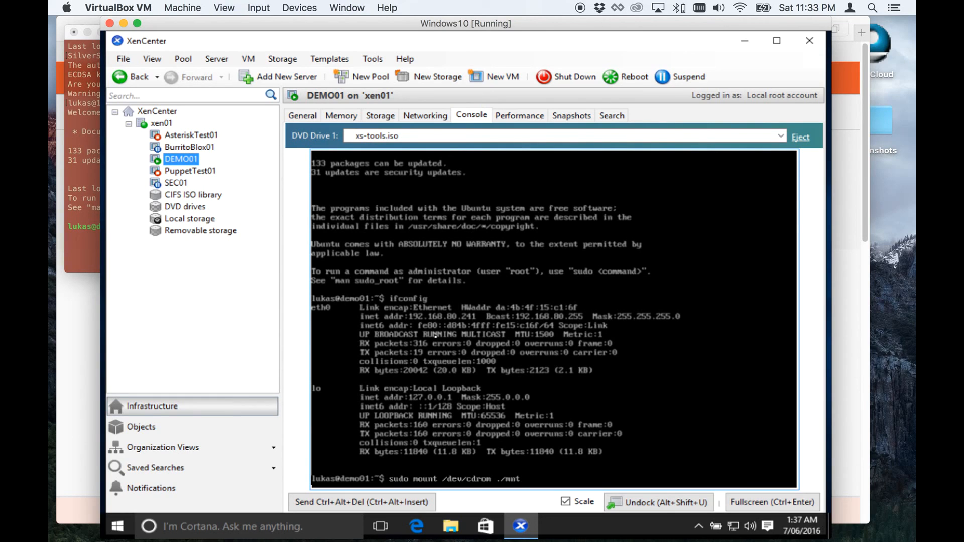
key(Return)
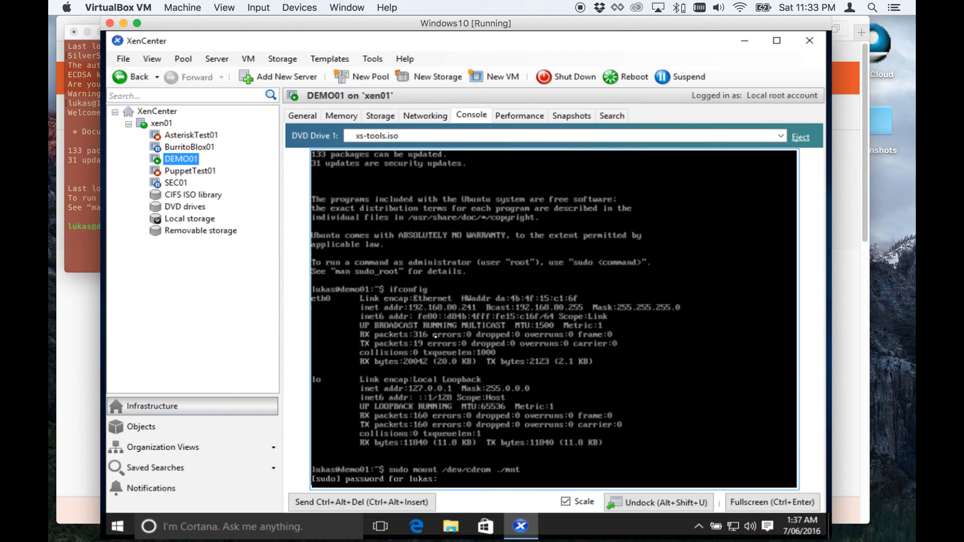
key(Return)
Recall the mount command, correct the mount point to /mnt and run it again.
key(Up)
key(Left)
key(Left)
key(Delete)
key(Return)
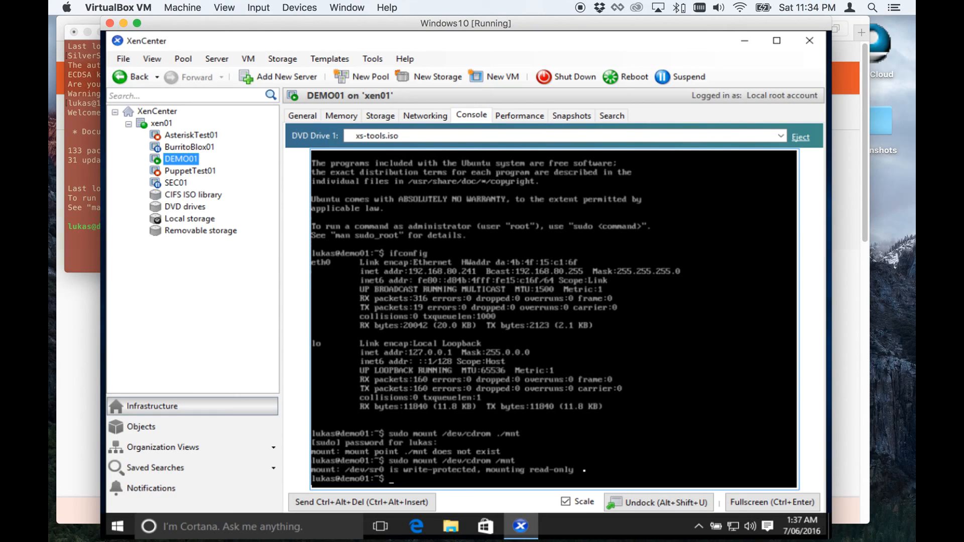
Change into /mnt and list the contents of the mounted tools disc.
text(cd /mnt)
key(Return)
text(ls)
key(Return)
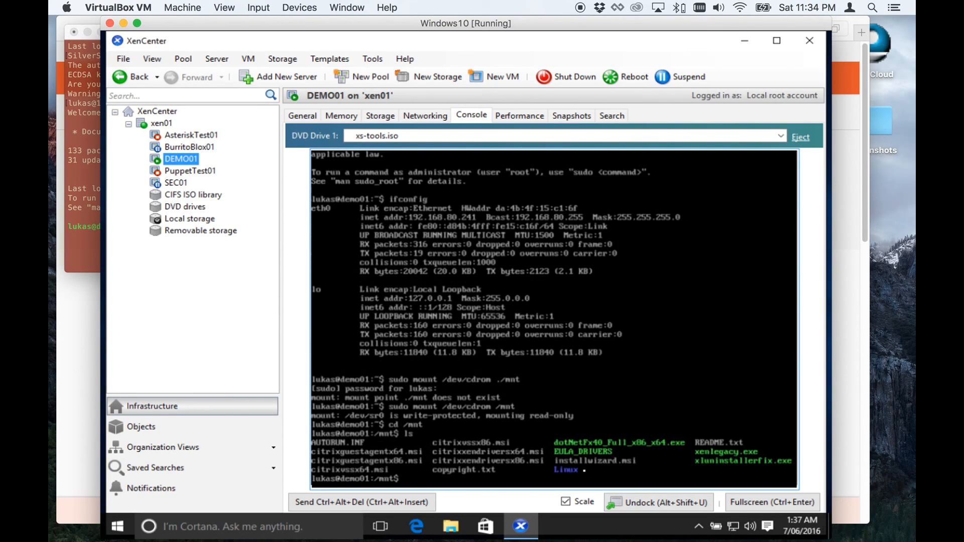
Run the tools installer with sudo /mnt/Linux/install.sh and confirm the changes with y.
text(sudo /mnt/Linux/install.sh)
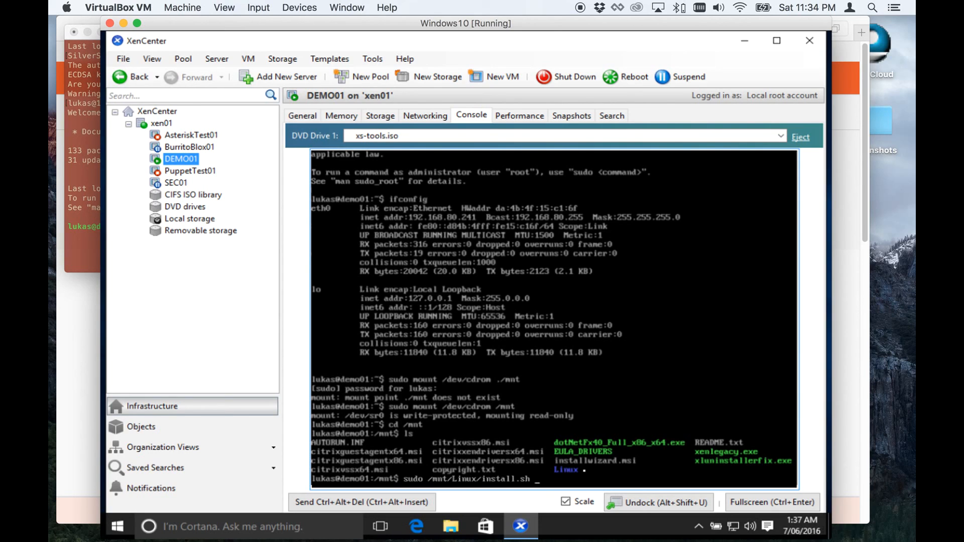
key(Return)
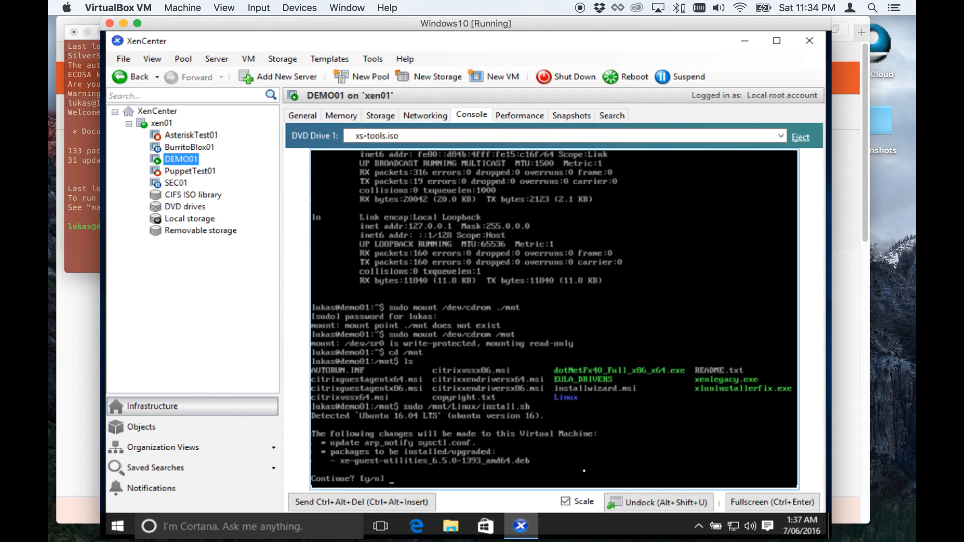
text(y)
key(Return)
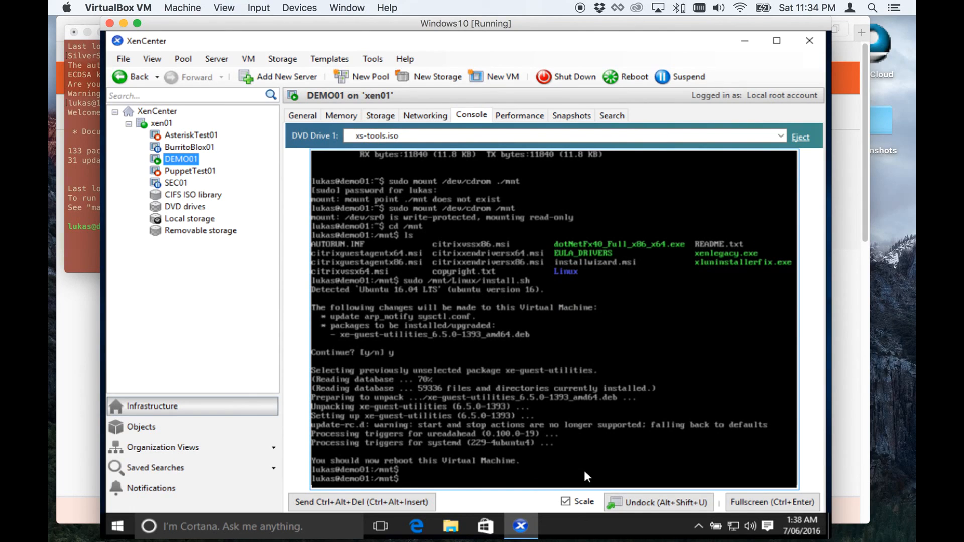
Reboot the virtual machine with sudo reboot.
text(sudo)
text(reboot)
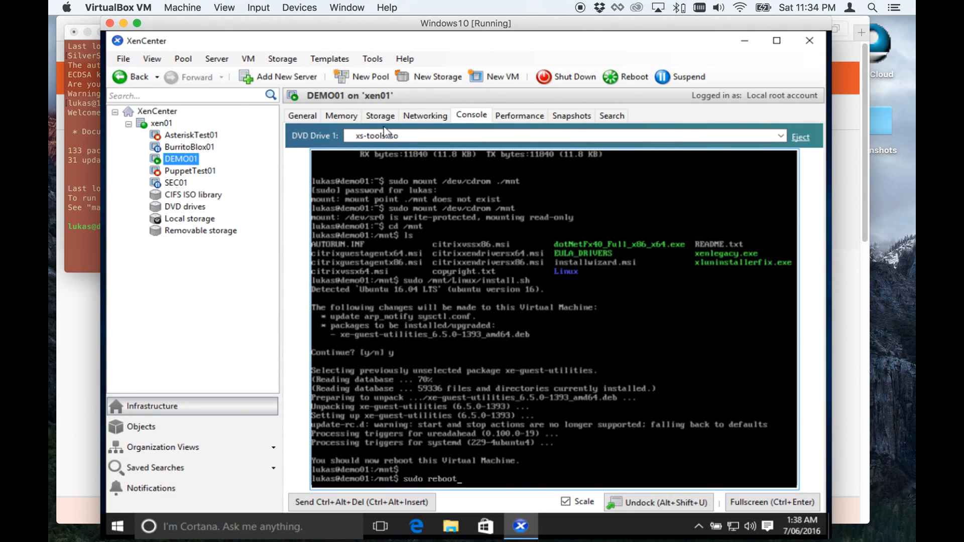
click(422, 115)
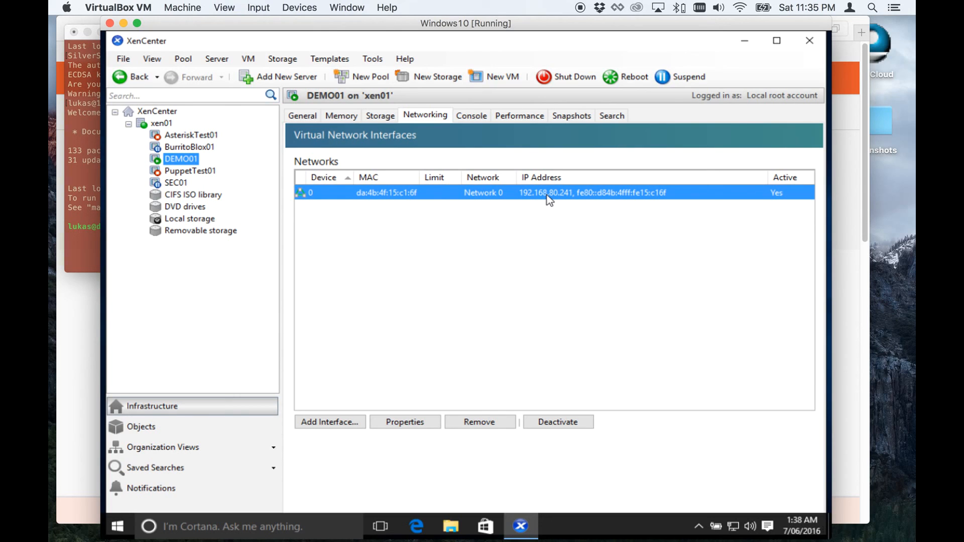
click(471, 116)
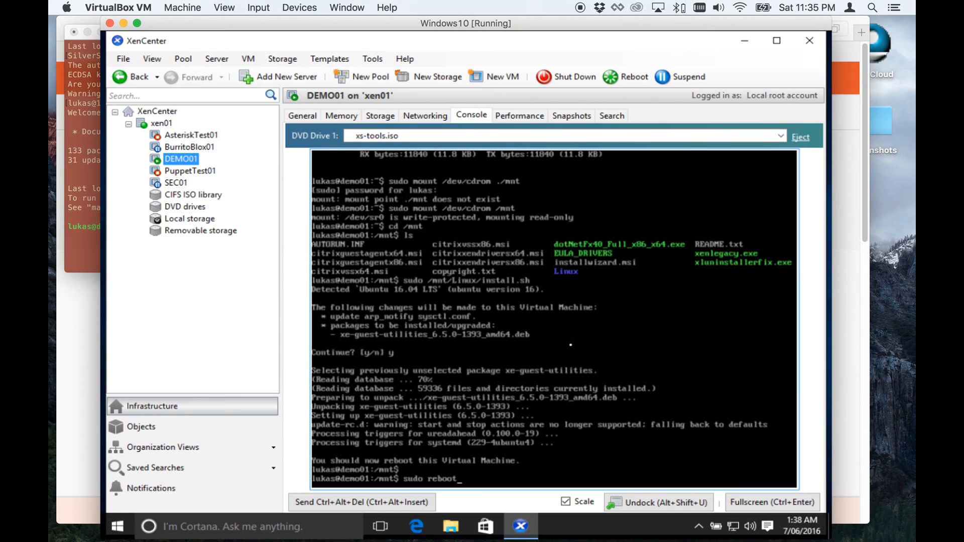
key(Return)
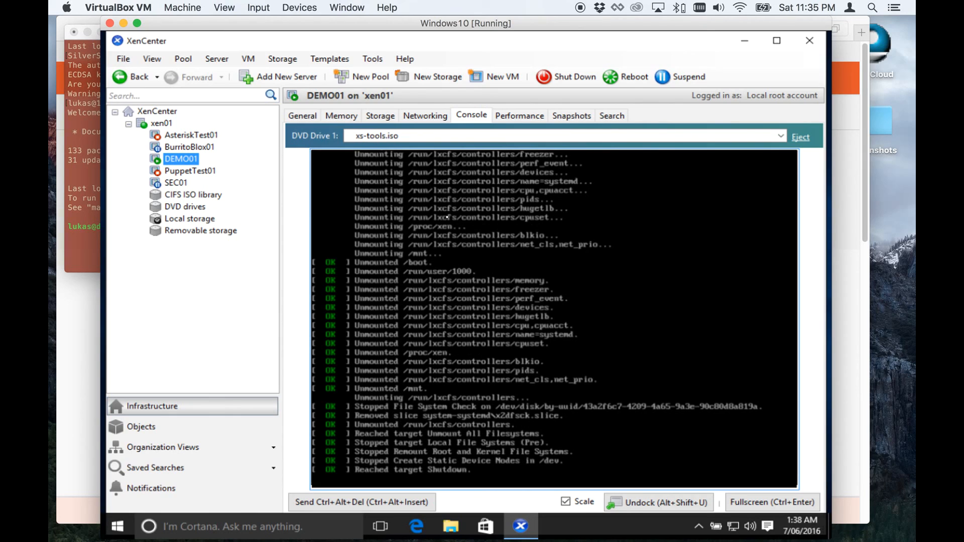
Check DEMO01's network interfaces, general properties and console while it restarts.
click(437, 118)
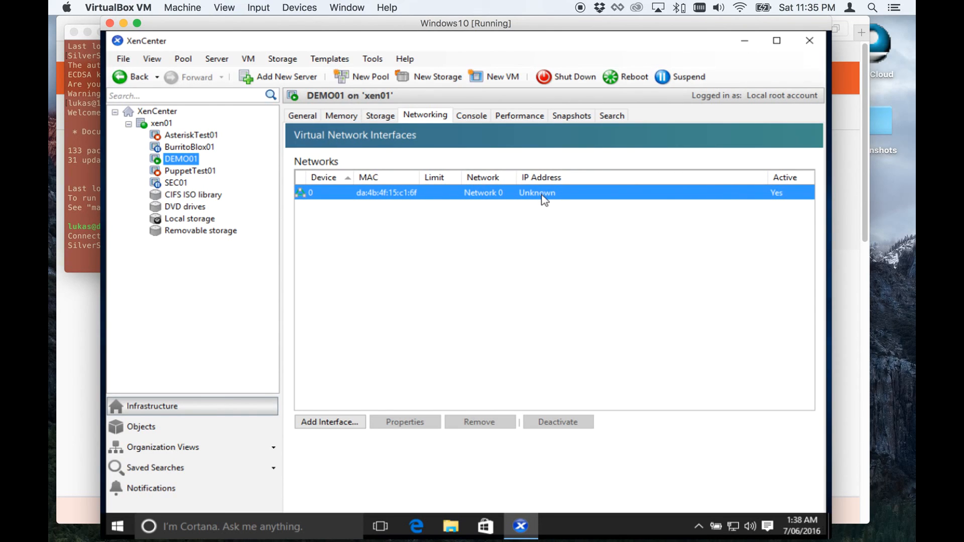
click(313, 116)
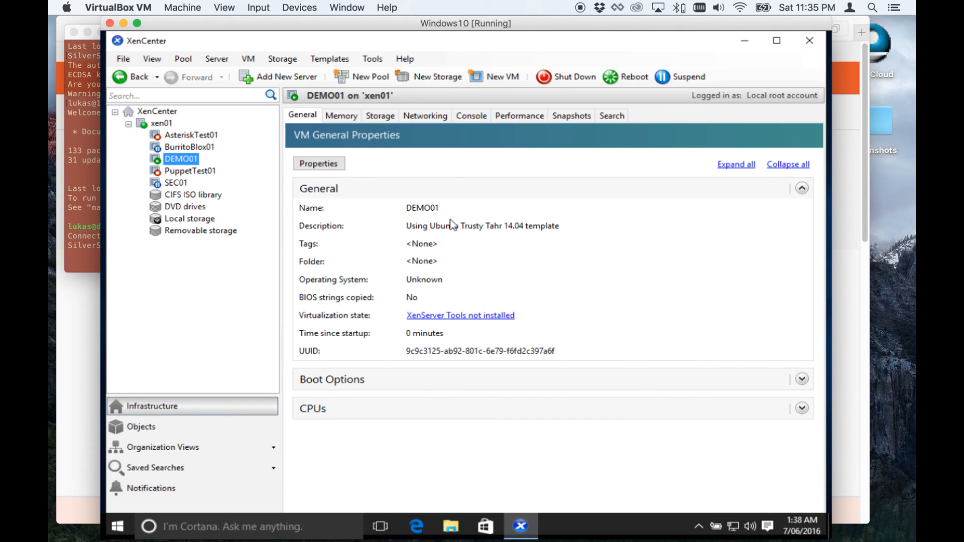
click(467, 117)
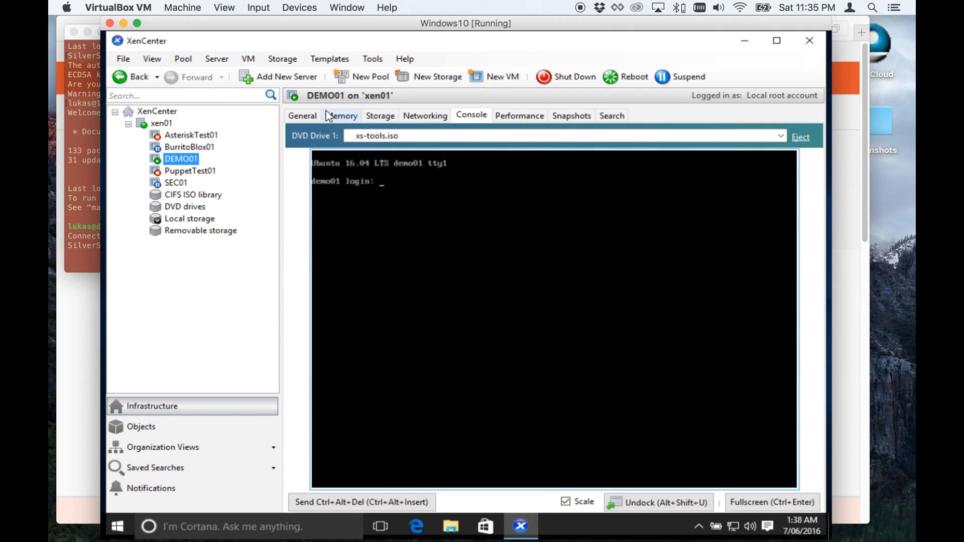
click(301, 118)
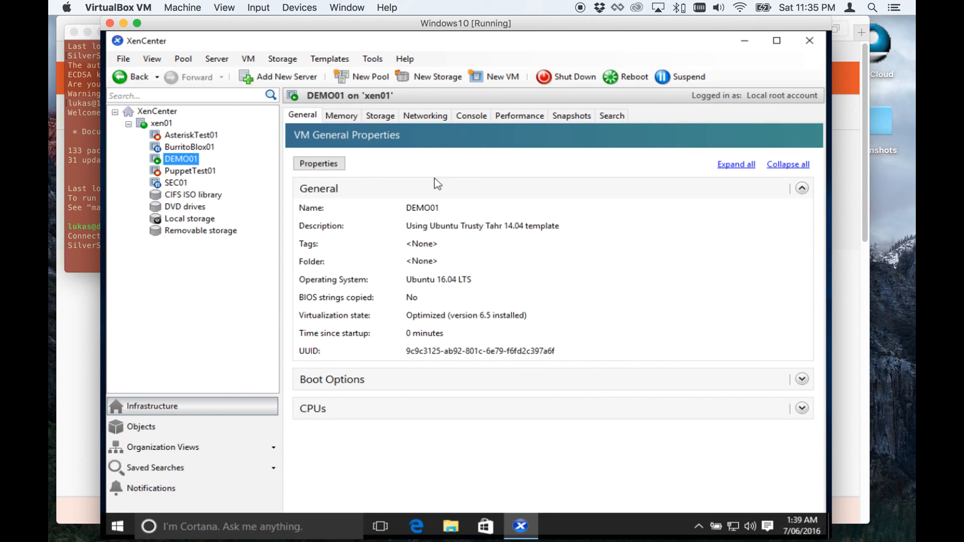
click(441, 117)
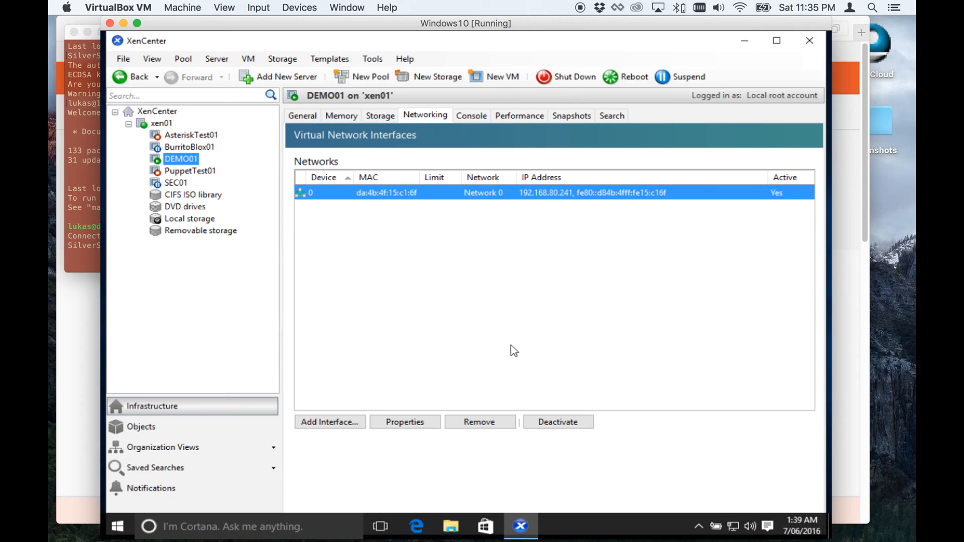
click(471, 115)
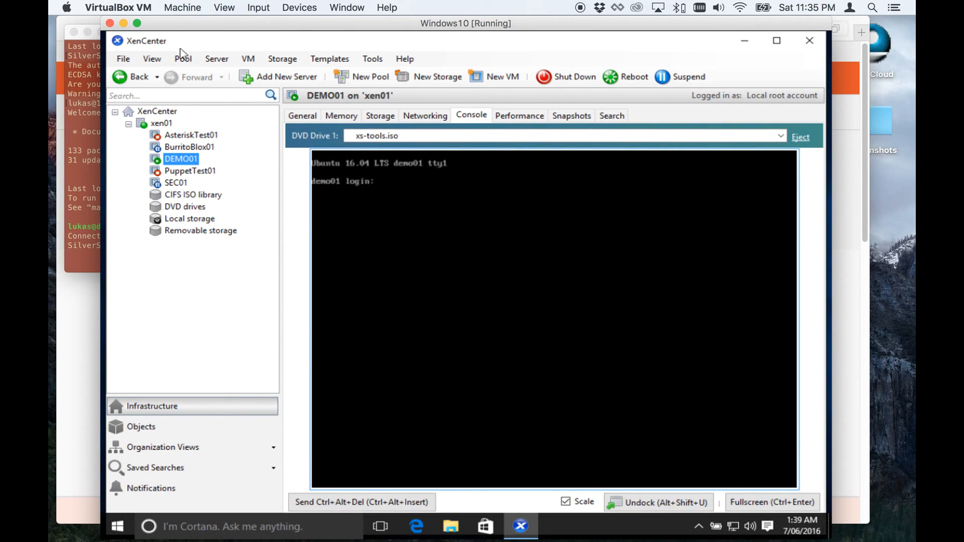
Switch to the Mac Terminal and reconnect over SSH to 192.168.80.241, entering the user's password.
click(123, 24)
key(Up)
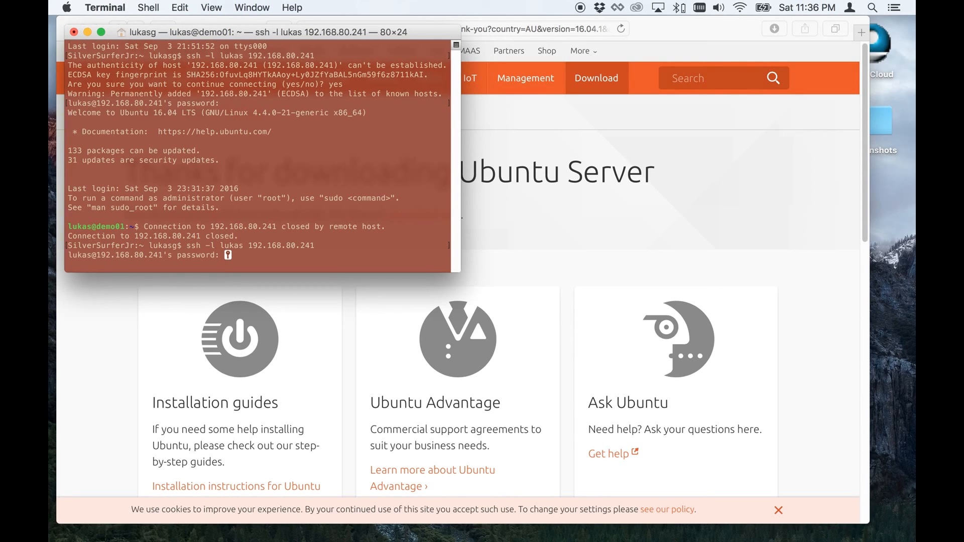
key(Return)
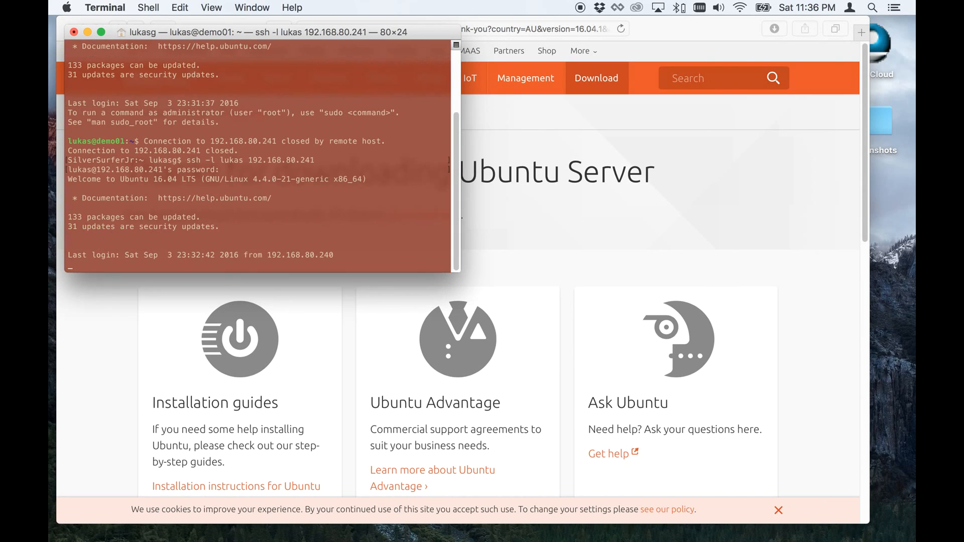
Maximize the Terminal window and run sudo apt-get update, entering the user's sudo password.
double_click(318, 31)
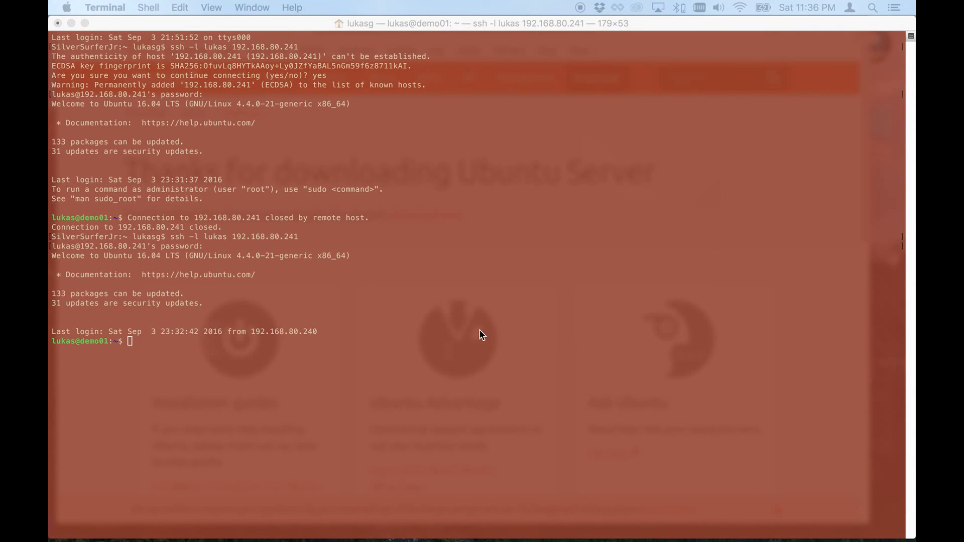
click(425, 332)
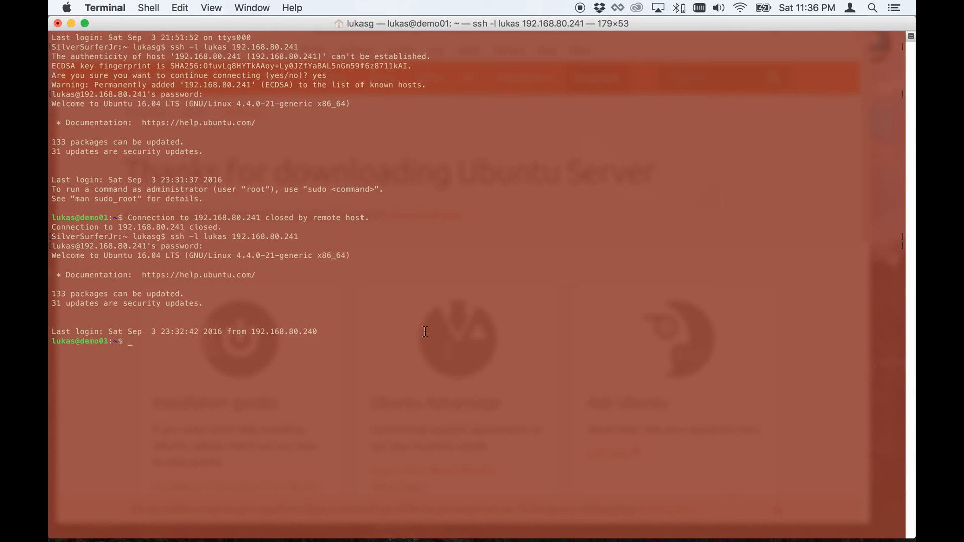
text(sudo )
text(install)
key(BackSpace)
key(BackSpace)
key(BackSpace)
key(BackSpace)
key(BackSpace)
key(BackSpace)
key(BackSpace)
key(BackSpace)
text(apt-get update)
key(Return)
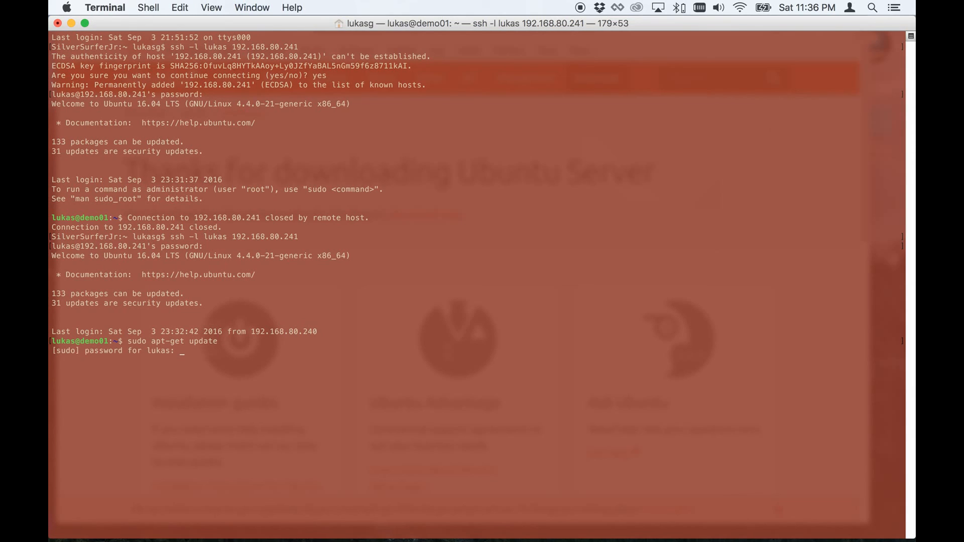
key(Return)
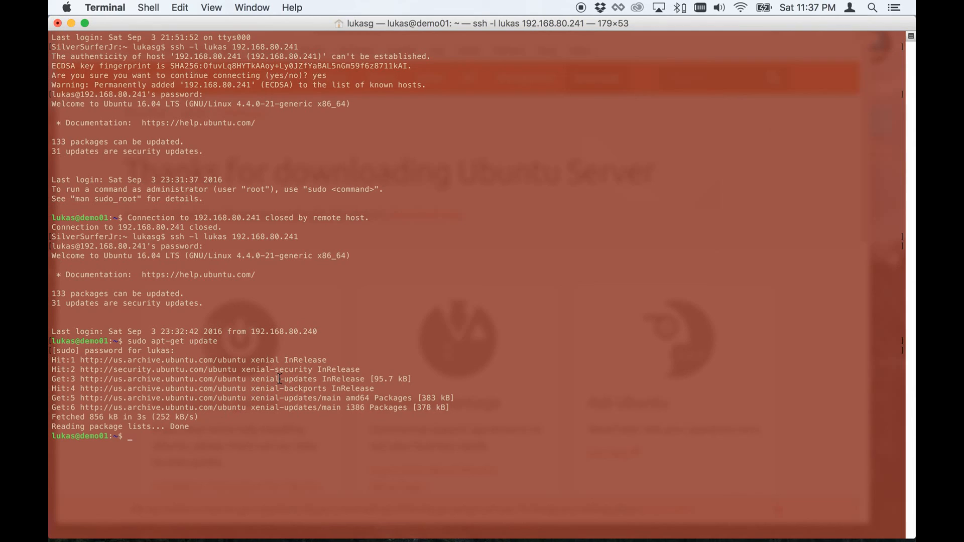
Run sudo apt-get upgrade and confirm the package upgrade with y.
text(sudo )
text(apt-ge)
text(t ins)
key(BackSpace)
key(BackSpace)
key(BackSpace)
text(upgrade)
key(Return)
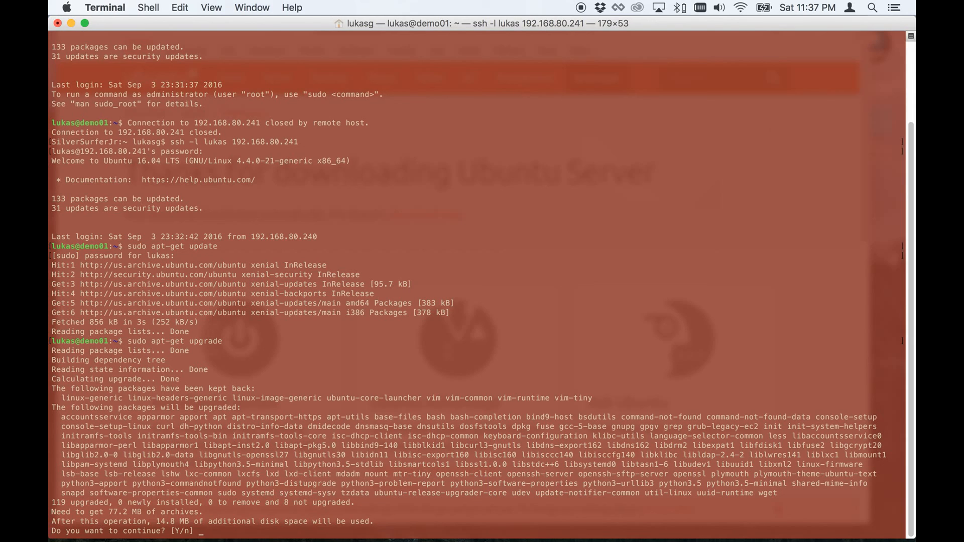
text(y)
key(Return)
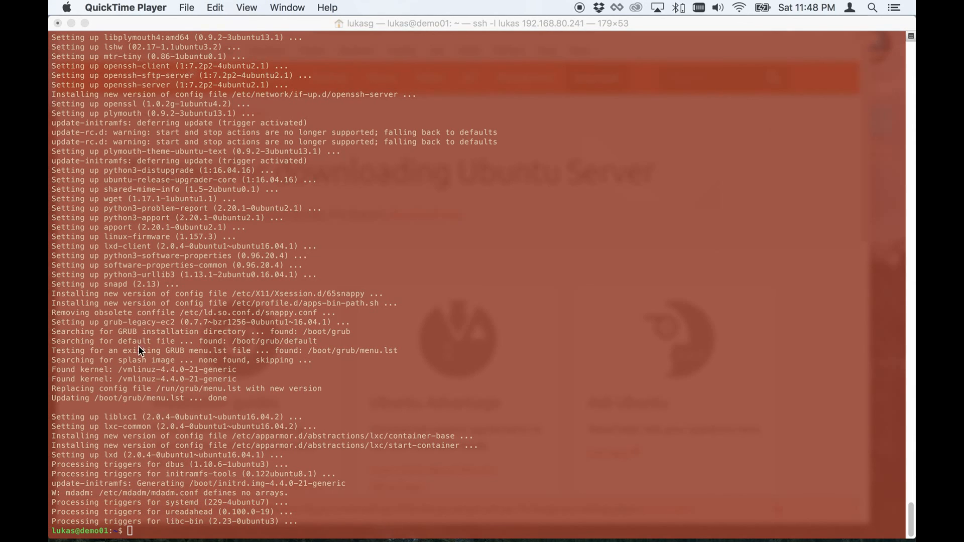
click(161, 521)
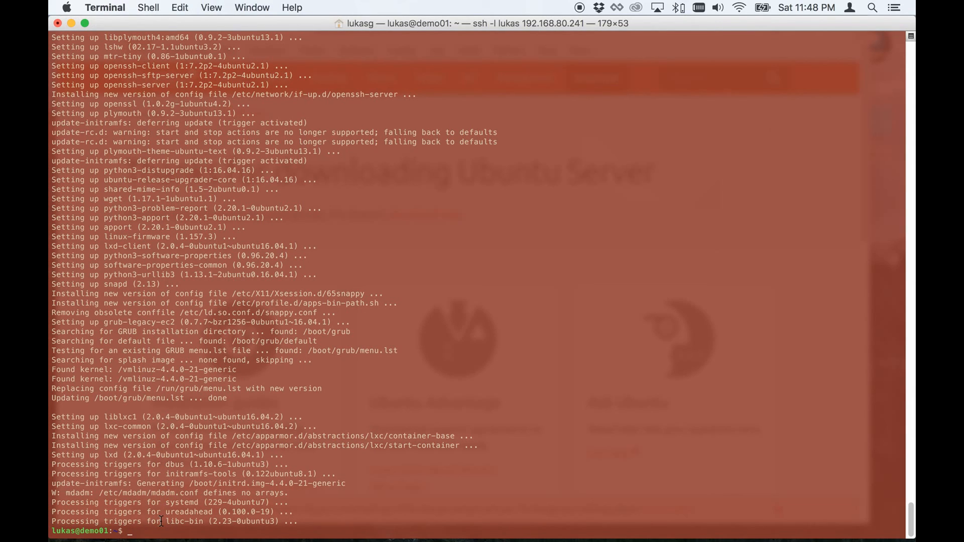